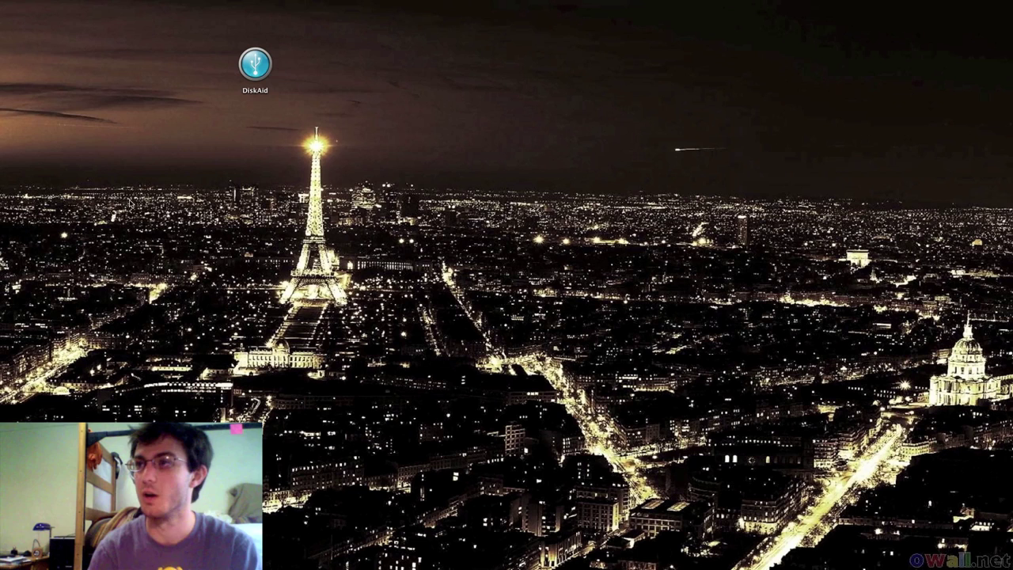
- Launch DiskAid from the desktop and shift its window clear for browsing the connected iPhone
{"action": "left_click", "coordinate": [253, 63]}
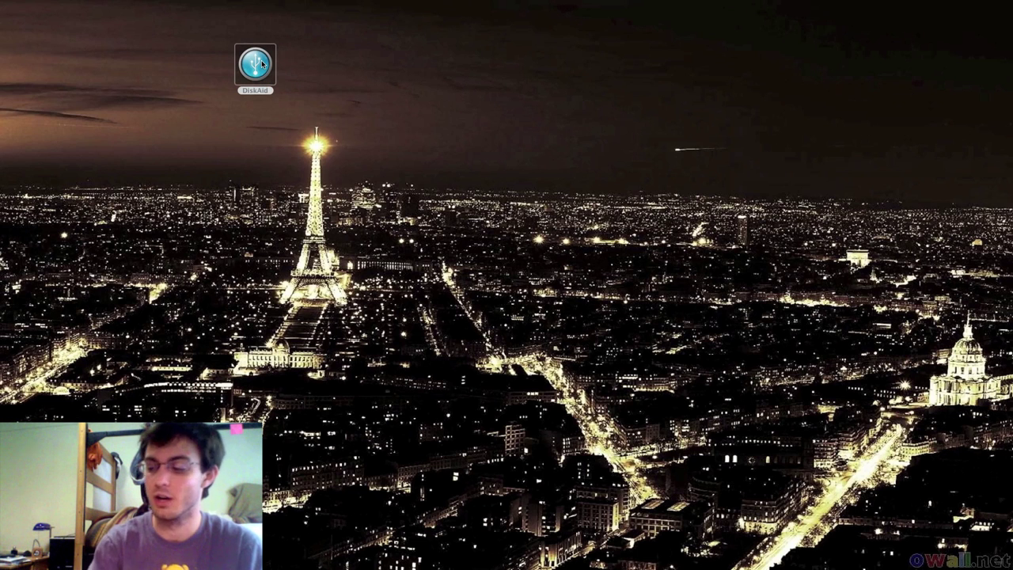
{"action": "double_click", "coordinate": [254, 65]}
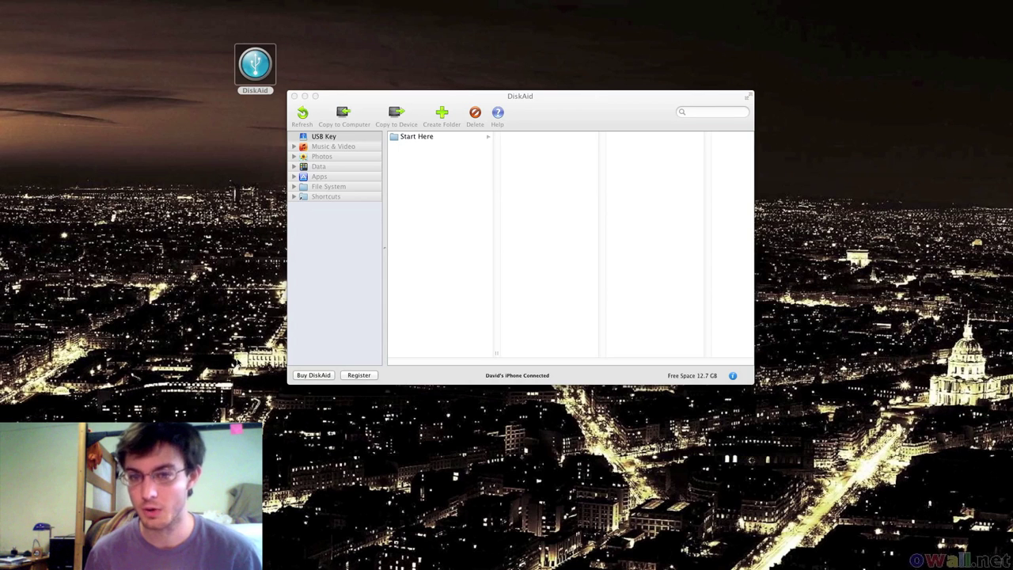
{"action": "left_click", "coordinate": [284, 363]}
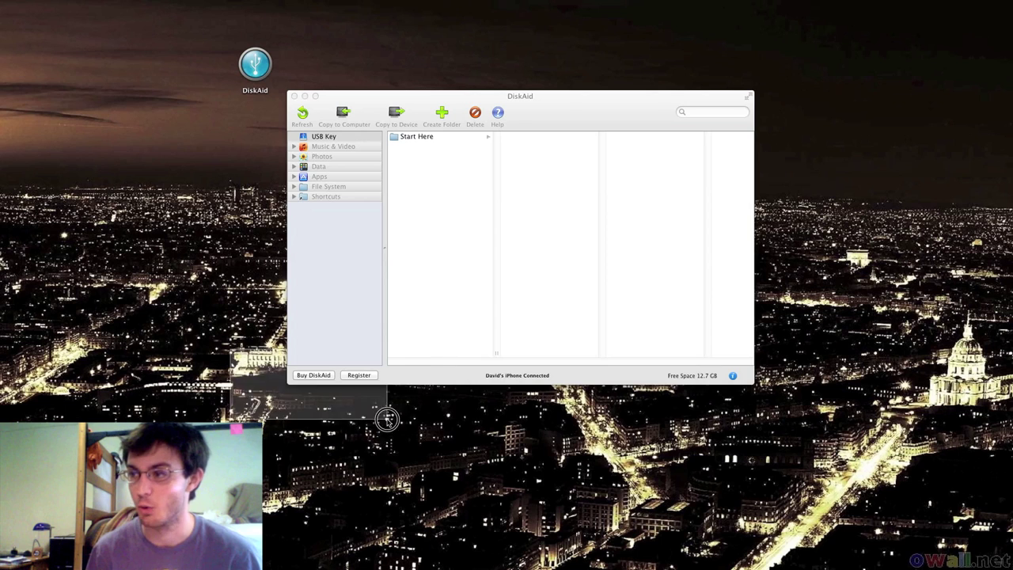
{"action": "left_click", "coordinate": [374, 238]}
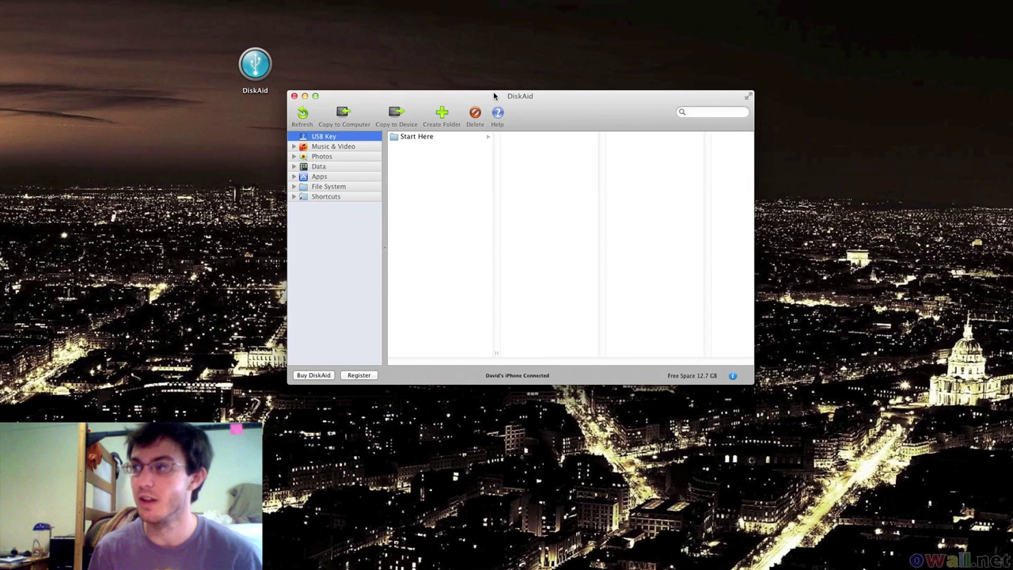
{"action": "left_click_drag", "start_coordinate": [494, 96], "coordinate": [442, 118]}
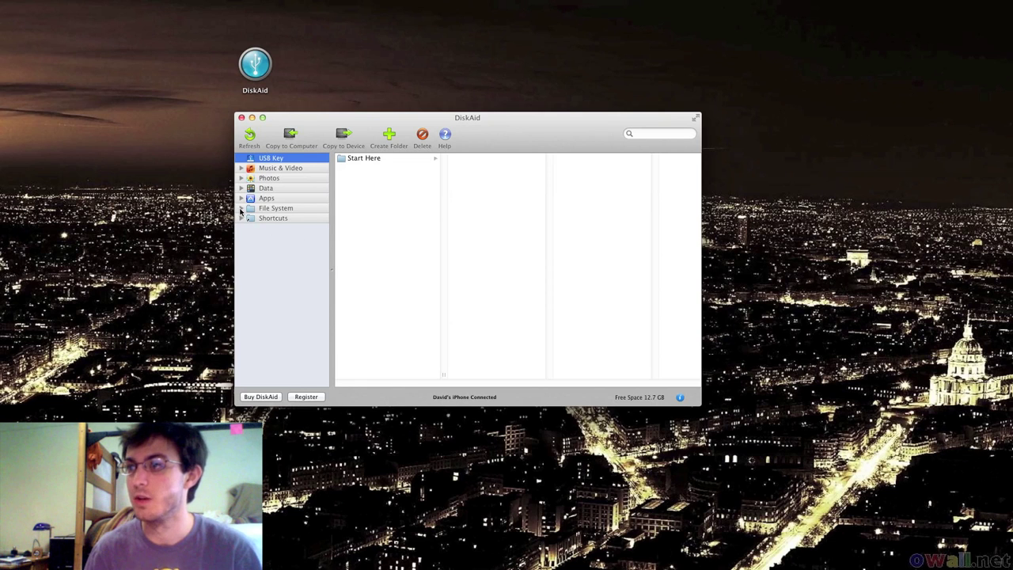
- Open the Music folder inside iTunes_Control in the device's Media file system
{"action": "left_click", "coordinate": [242, 208]}
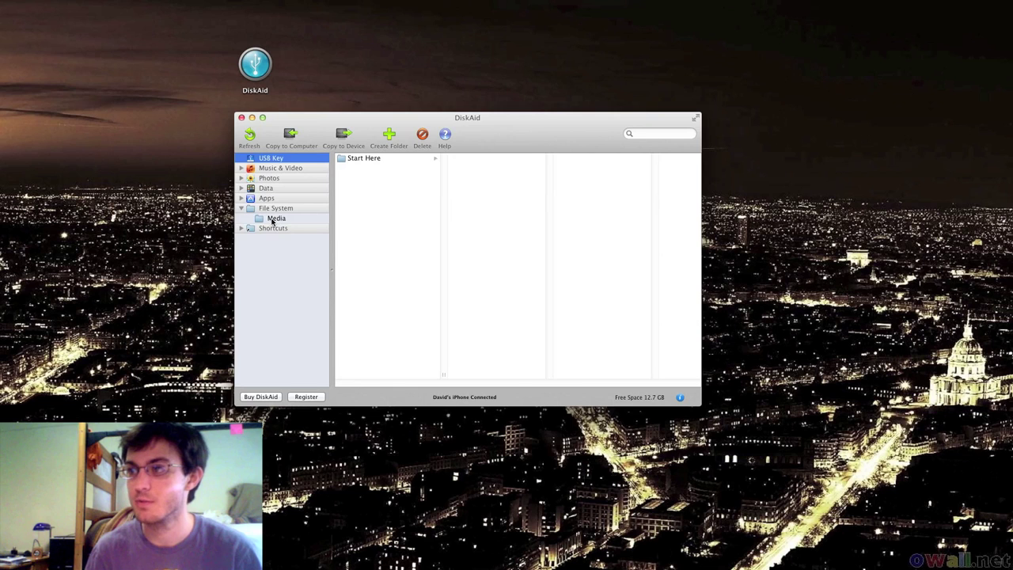
{"action": "left_click", "coordinate": [272, 219]}
{"action": "left_click", "coordinate": [585, 209]}
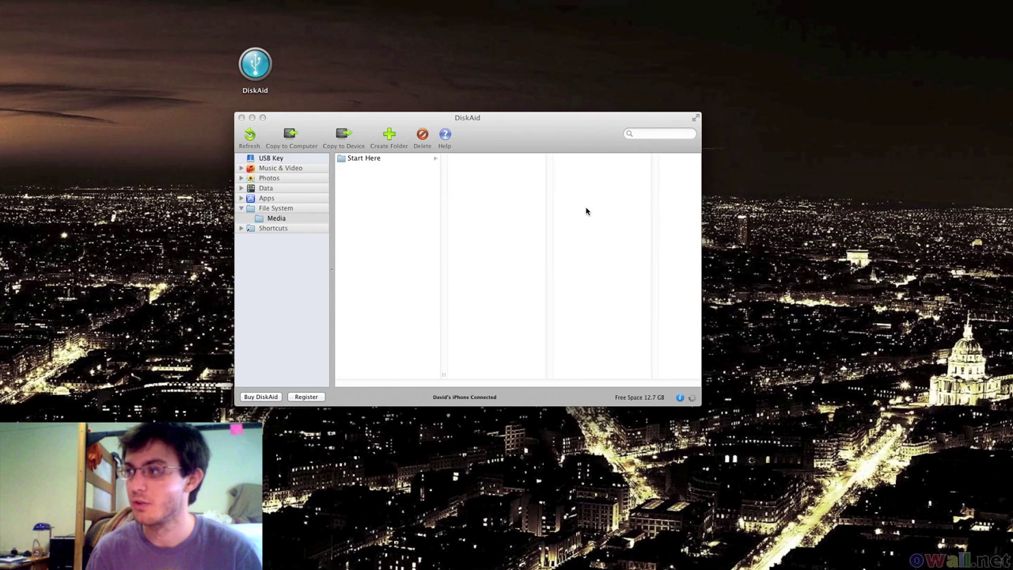
{"action": "left_click", "coordinate": [378, 242]}
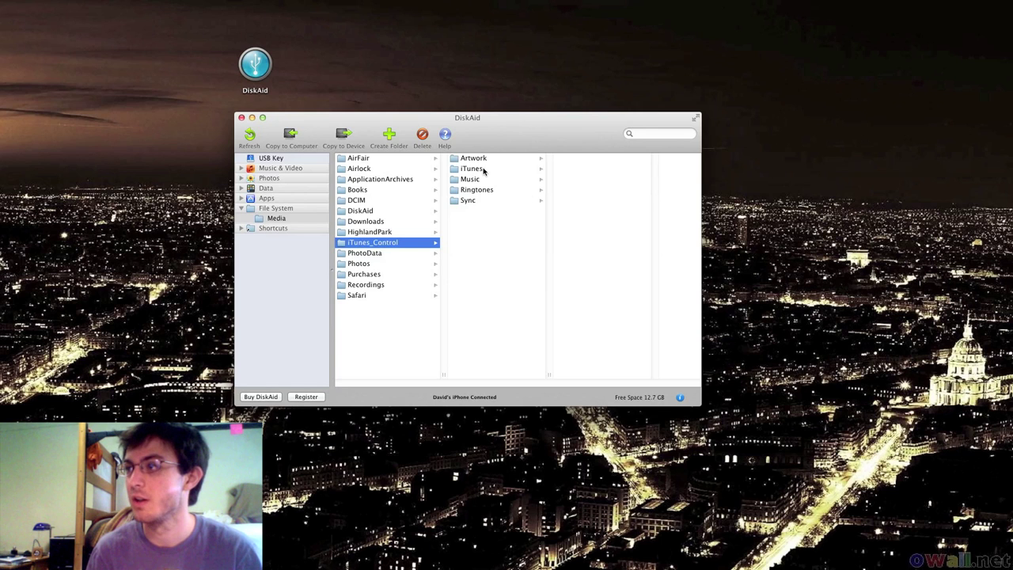
{"action": "left_click", "coordinate": [484, 170]}
{"action": "left_click", "coordinate": [514, 180]}
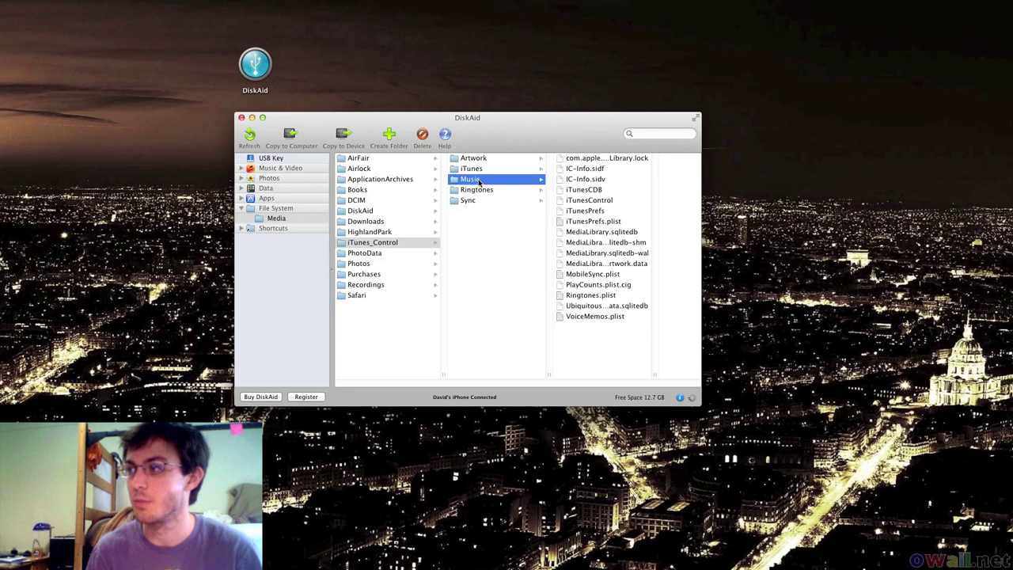
- Select all the song folders from F00 through F49 in the Music folder
{"action": "scroll", "coordinate": [582, 214], "scroll_direction": "down", "scroll_amount": 10}
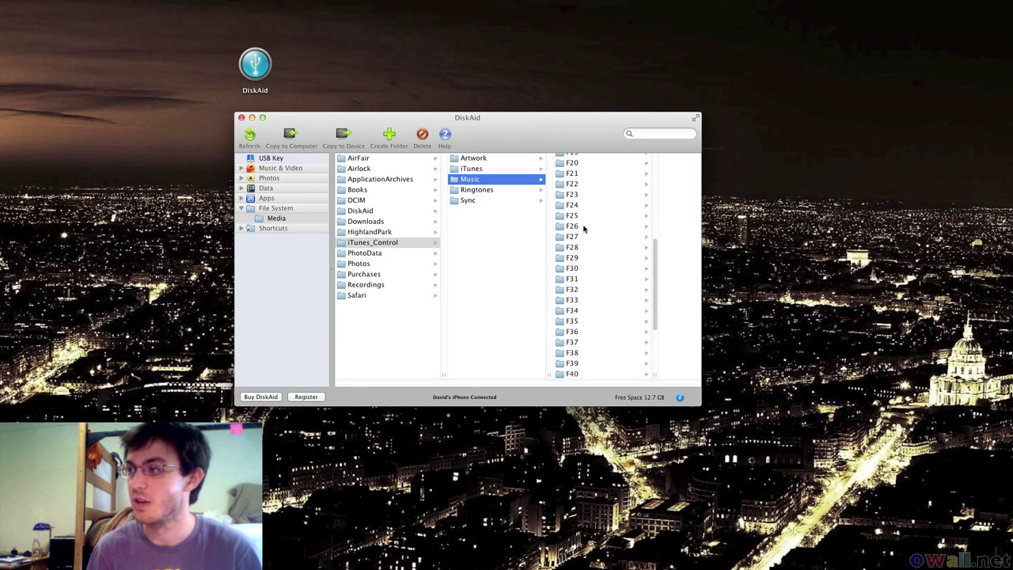
{"action": "scroll", "coordinate": [583, 226], "scroll_direction": "up", "scroll_amount": 10}
{"action": "left_click", "coordinate": [576, 157]}
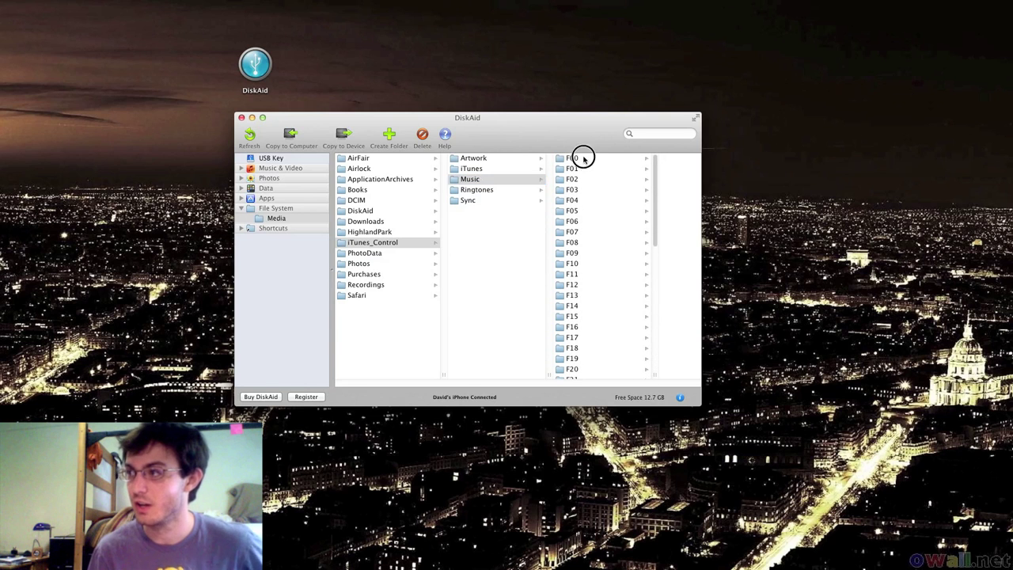
{"action": "scroll", "coordinate": [547, 237], "scroll_direction": "down", "scroll_amount": 5}
{"action": "scroll", "coordinate": [545, 245], "scroll_direction": "down", "scroll_amount": 1}
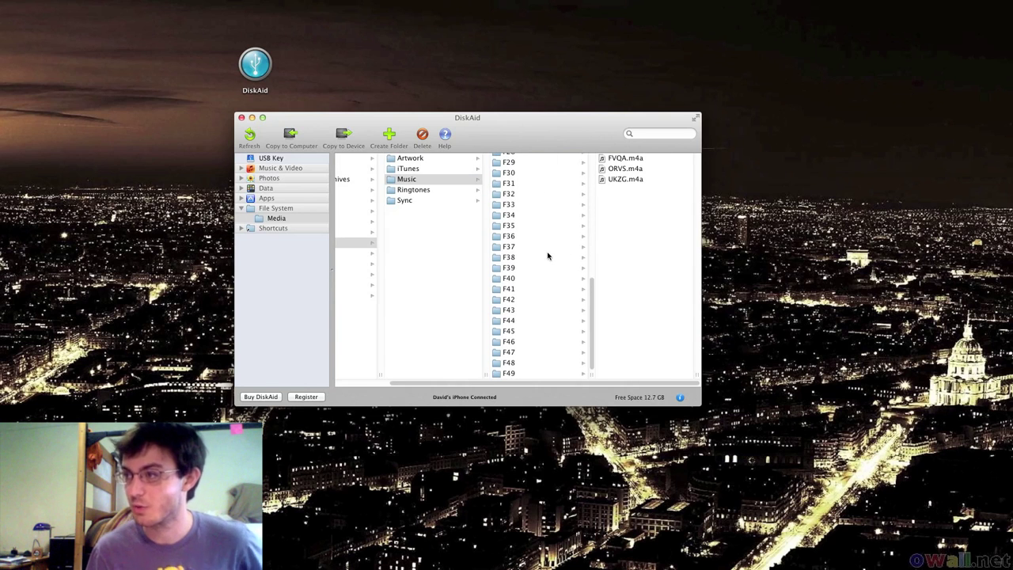
{"action": "left_click", "coordinate": [508, 373], "text": "shift"}
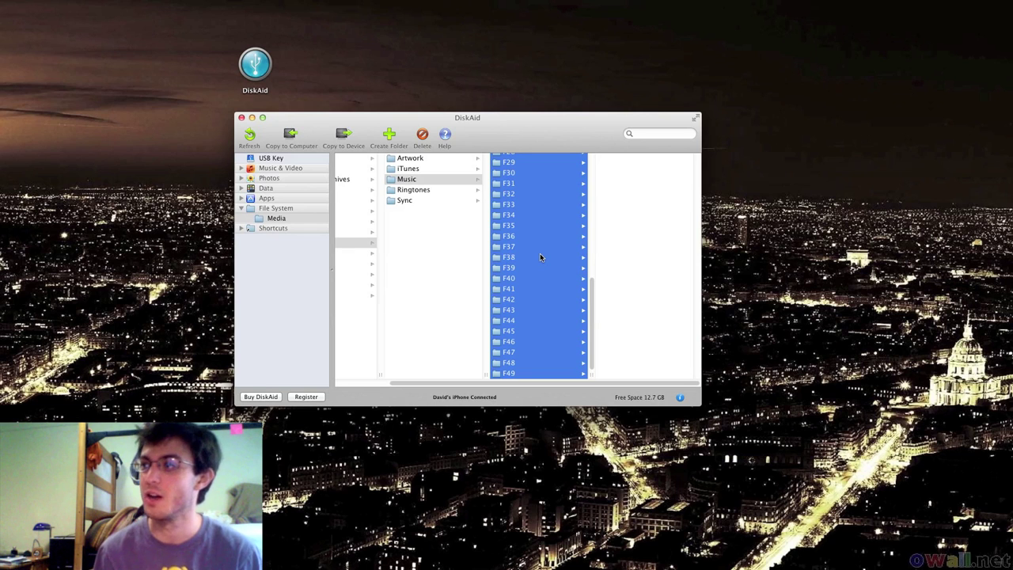
{"action": "scroll", "coordinate": [541, 257], "scroll_direction": "up", "scroll_amount": 10}
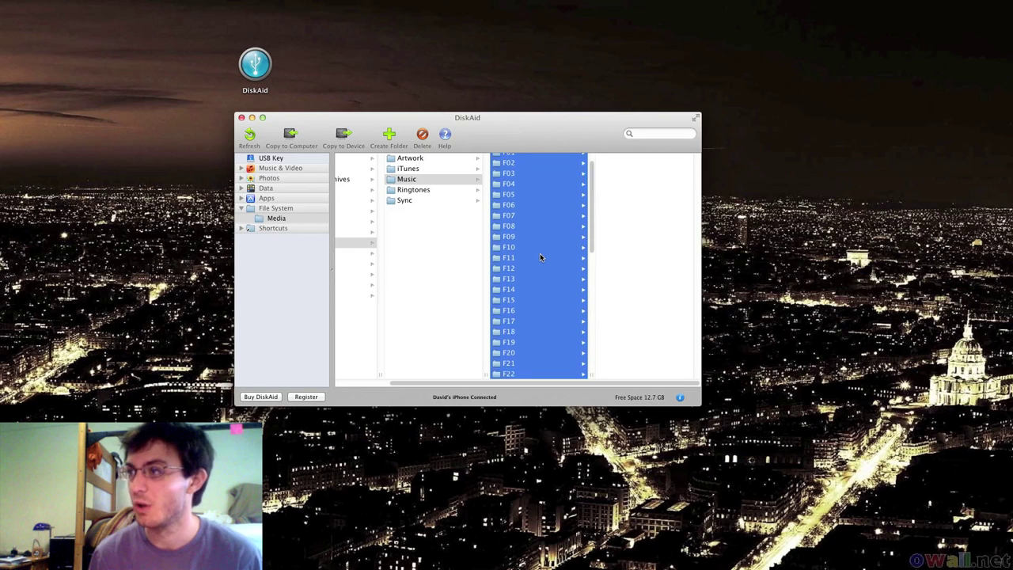
{"action": "scroll", "coordinate": [540, 256], "scroll_direction": "down", "scroll_amount": 10}
- Place the MP3 folder on the desktop and copy the selected song folders into it
{"action": "left_click_drag", "start_coordinate": [142, 475], "coordinate": [822, 149]}
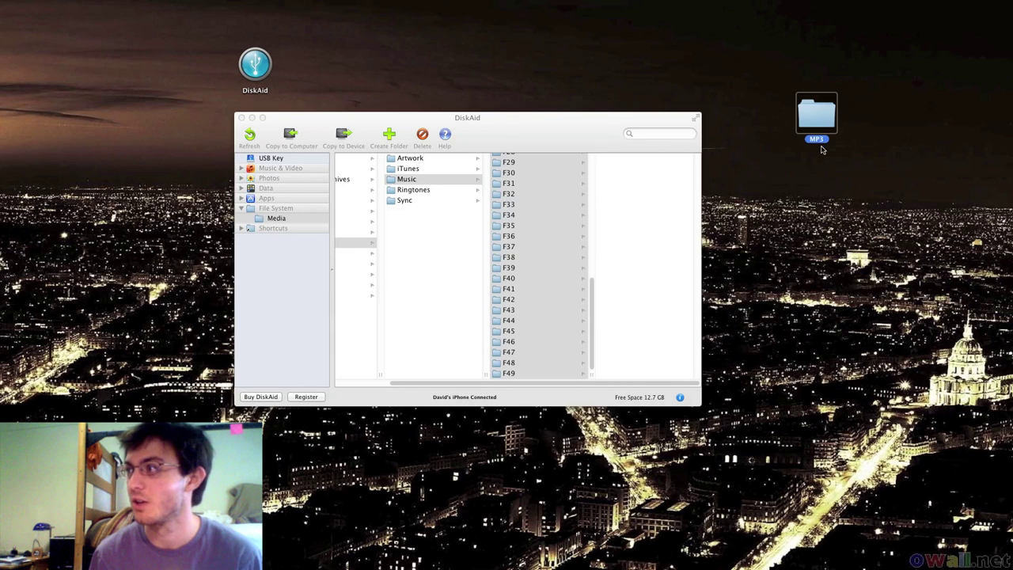
{"action": "left_click", "coordinate": [539, 174]}
{"action": "left_click_drag", "start_coordinate": [525, 195], "coordinate": [814, 119]}
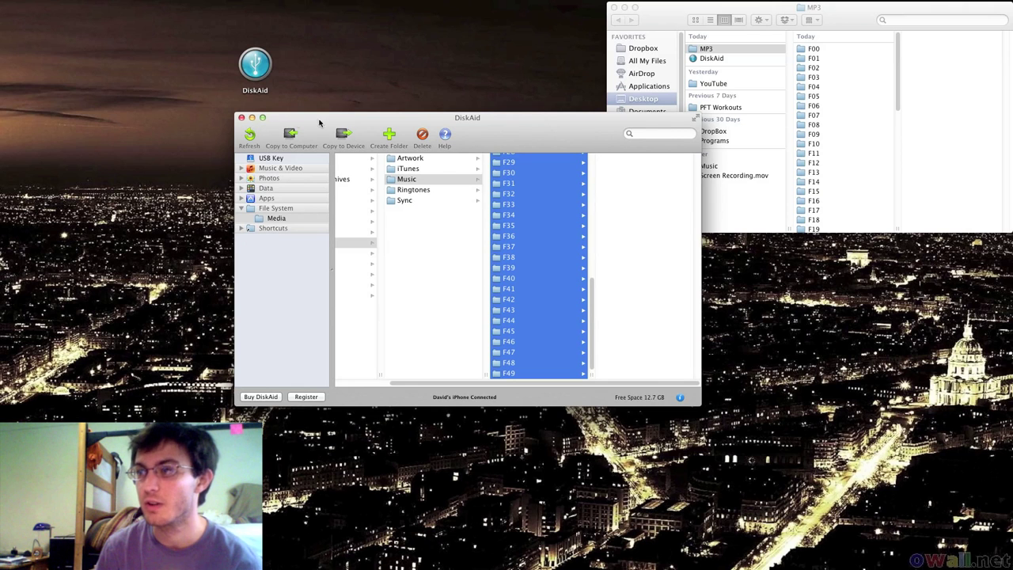
- Clear the DiskAid window off the desktop and bring the Finder window of the MP3 folder to the middle
{"action": "left_click_drag", "start_coordinate": [320, 122], "coordinate": [119, 106]}
{"action": "key", "text": "super+q"}
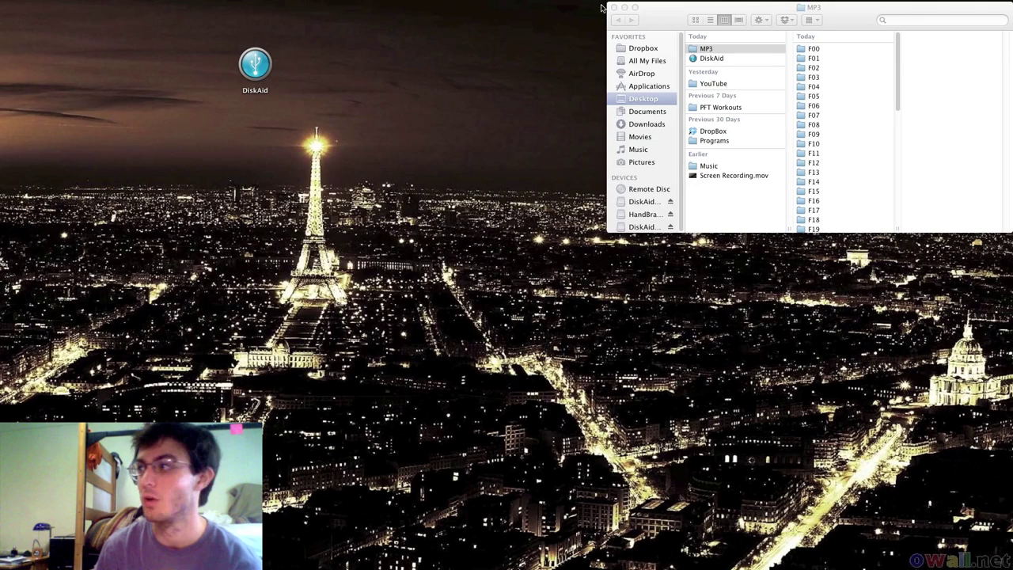
{"action": "left_click_drag", "start_coordinate": [735, 8], "coordinate": [319, 116]}
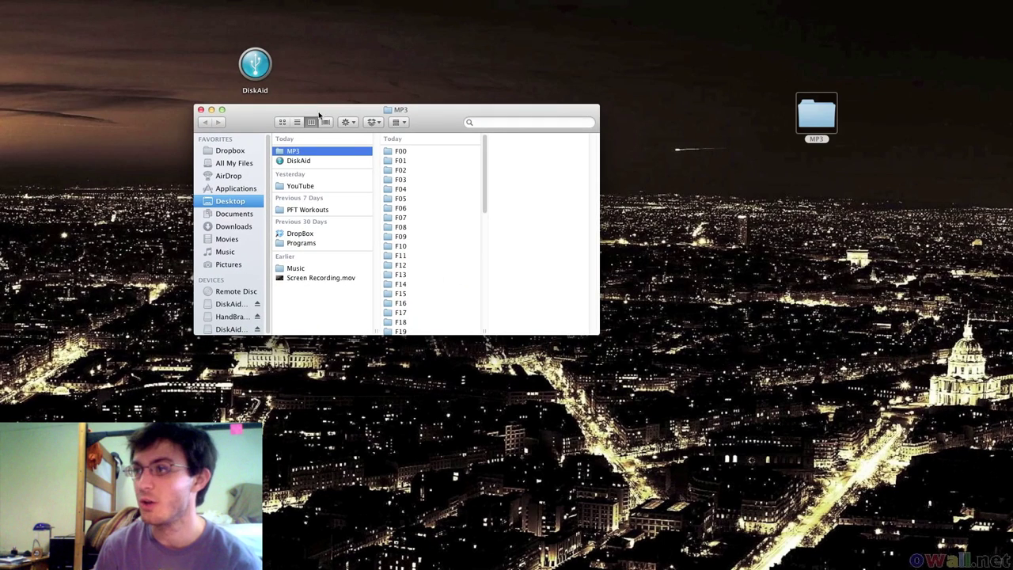
- Examine which copied folders between F00 and F17 contain audio files, and close the MP3 folder window
{"action": "left_click", "coordinate": [407, 152]}
{"action": "left_click", "coordinate": [405, 169]}
{"action": "left_click", "coordinate": [408, 162]}
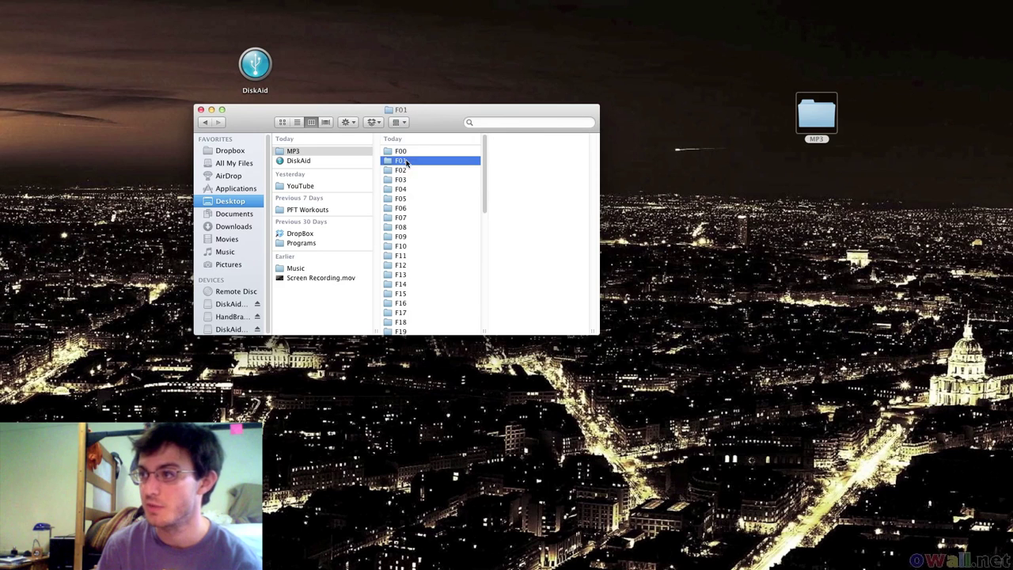
{"action": "left_click", "coordinate": [408, 181]}
{"action": "left_click", "coordinate": [408, 161]}
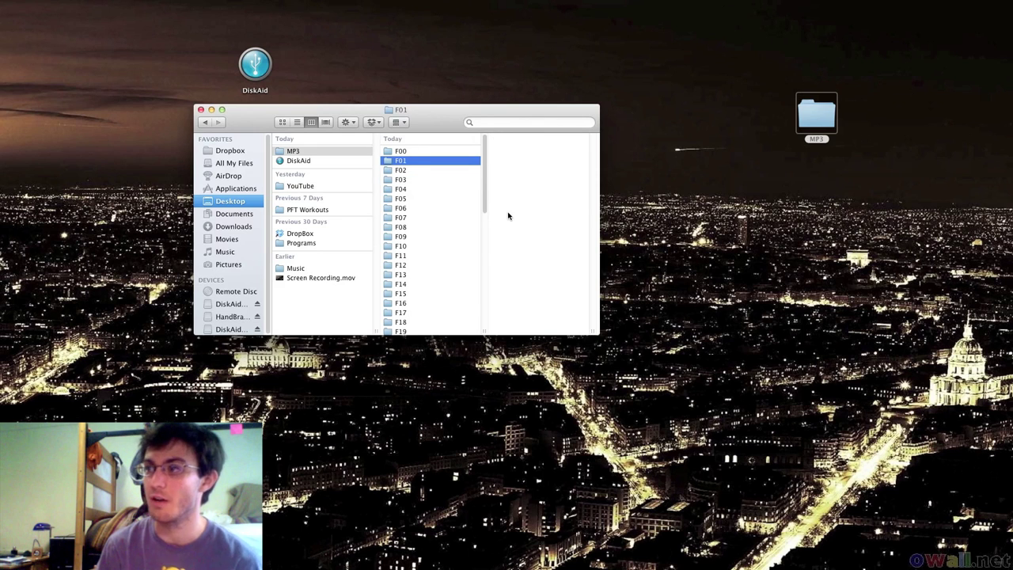
{"action": "left_click", "coordinate": [422, 152]}
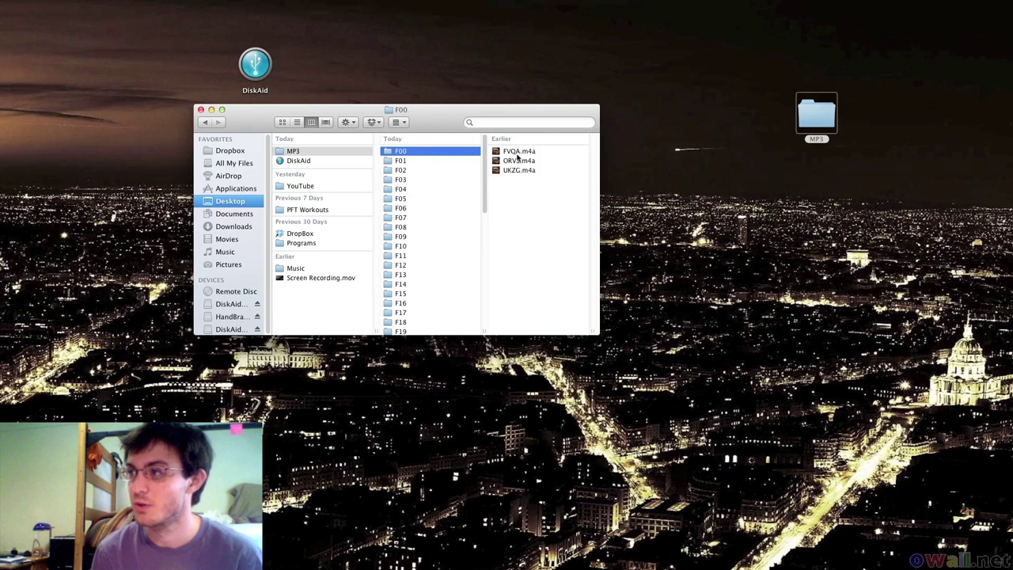
{"action": "left_click", "coordinate": [406, 181]}
{"action": "key", "text": "Up"}
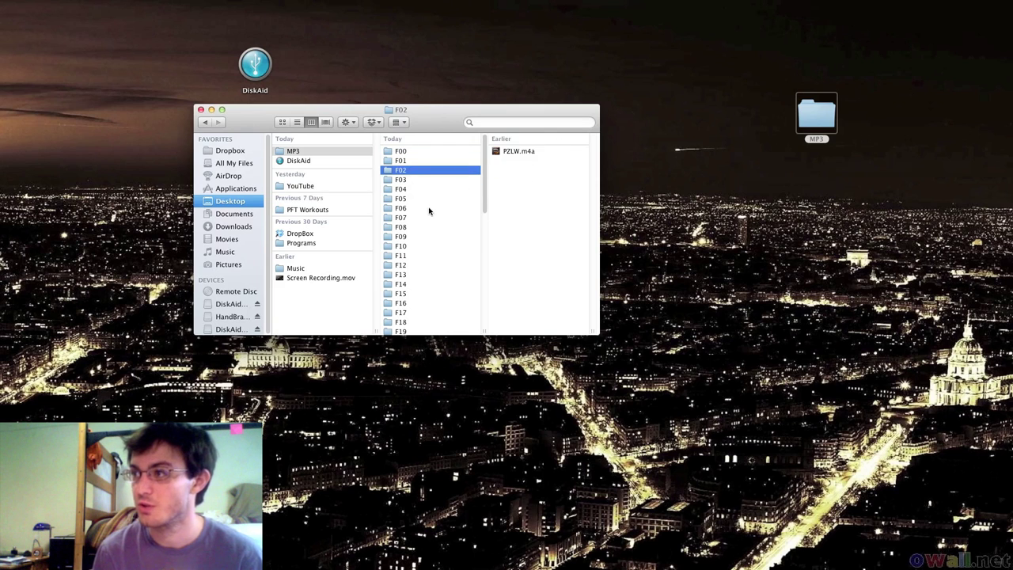
{"action": "left_click", "coordinate": [427, 209]}
{"action": "left_click", "coordinate": [418, 255]}
{"action": "left_click", "coordinate": [410, 312]}
{"action": "left_click", "coordinate": [418, 245]}
{"action": "left_click", "coordinate": [416, 304]}
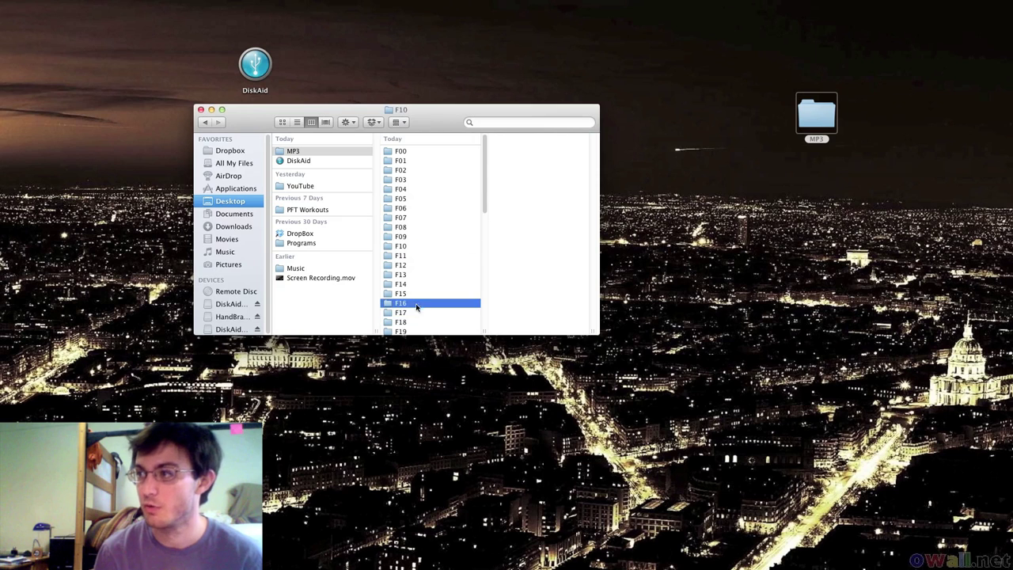
{"action": "left_click", "coordinate": [420, 228]}
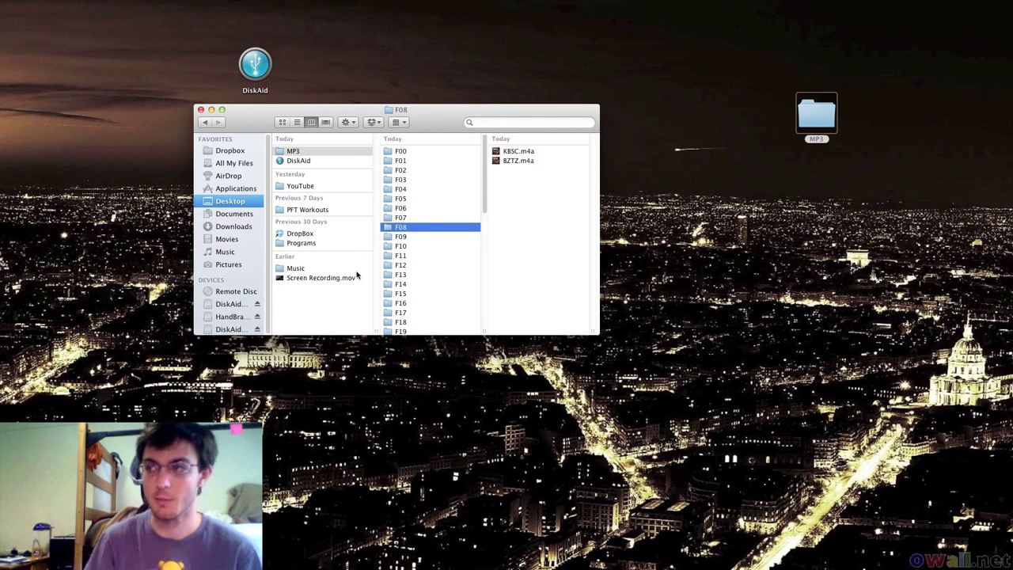
{"action": "left_click", "coordinate": [200, 110]}
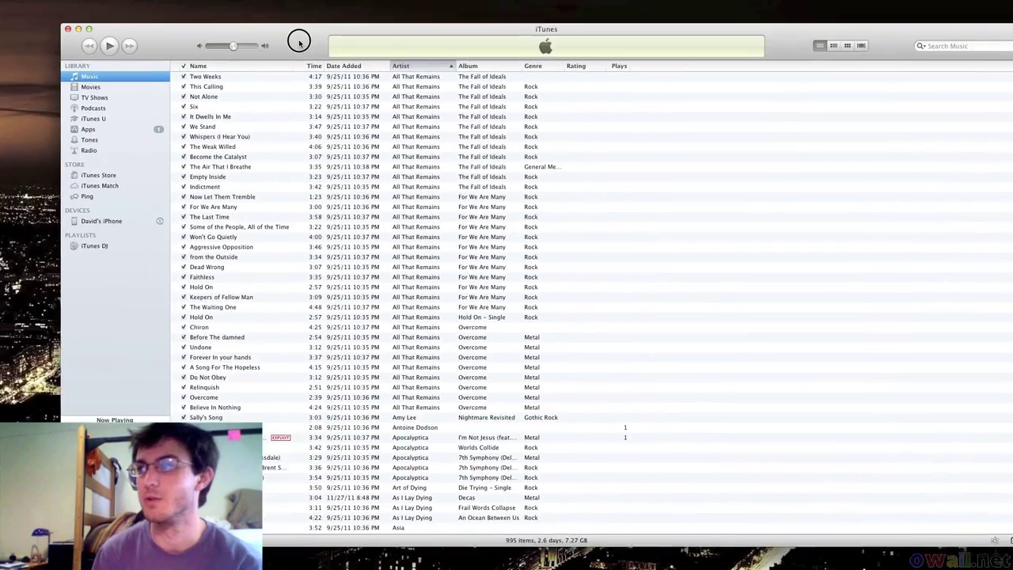
- Lower the iTunes window and reposition the MP3 folder above it, continuing past the server certificate warning, and minimize iTunes
{"action": "left_click_drag", "start_coordinate": [299, 43], "coordinate": [255, 187]}
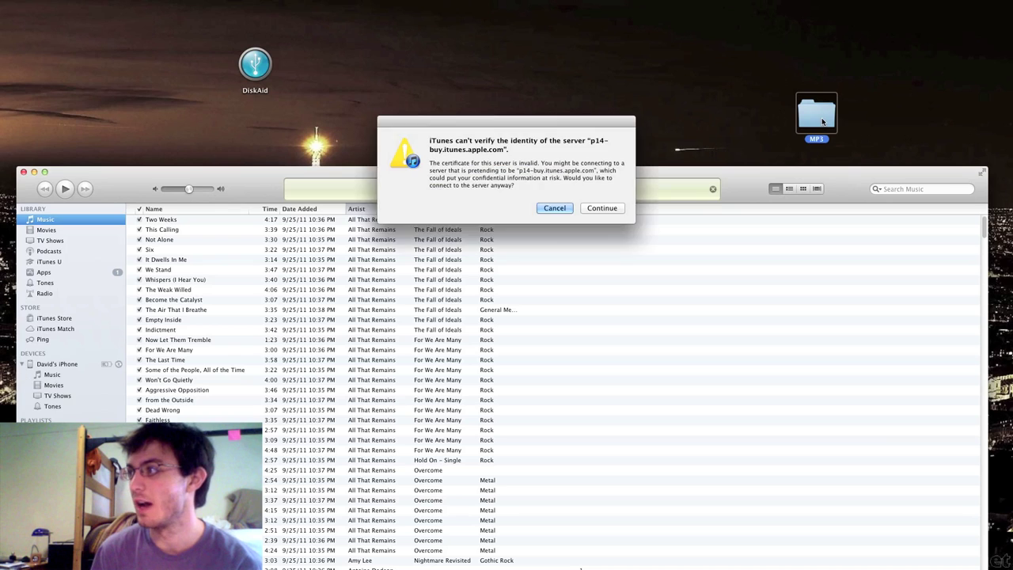
{"action": "left_click", "coordinate": [607, 212]}
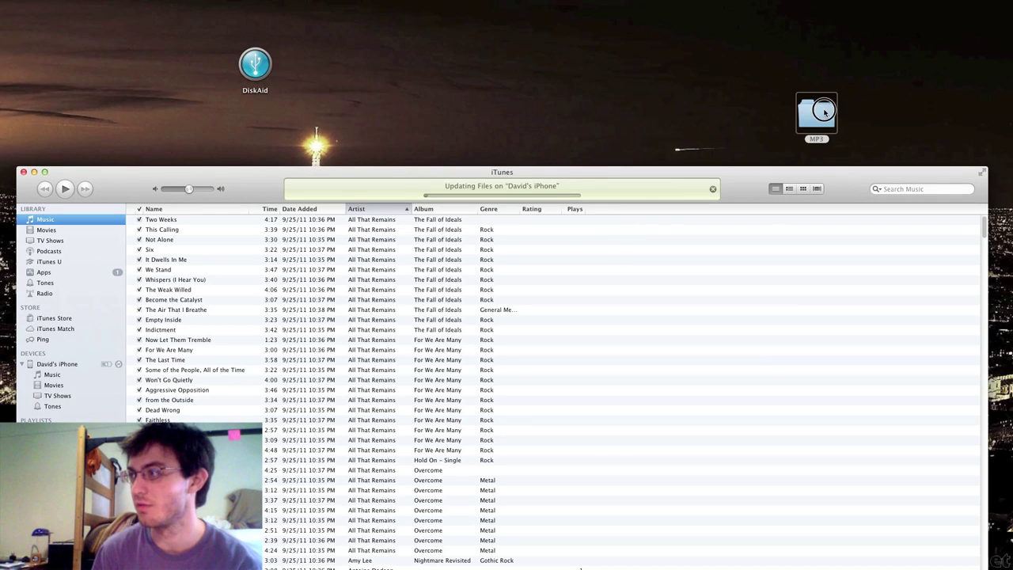
{"action": "left_click_drag", "start_coordinate": [824, 112], "coordinate": [756, 69]}
{"action": "left_click", "coordinate": [547, 207]}
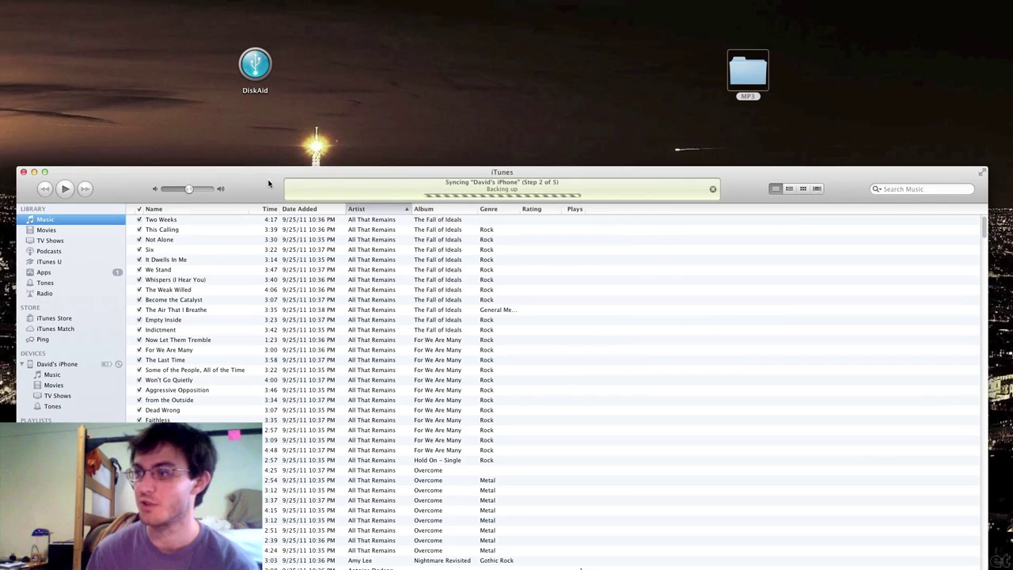
{"action": "left_click", "coordinate": [34, 172]}
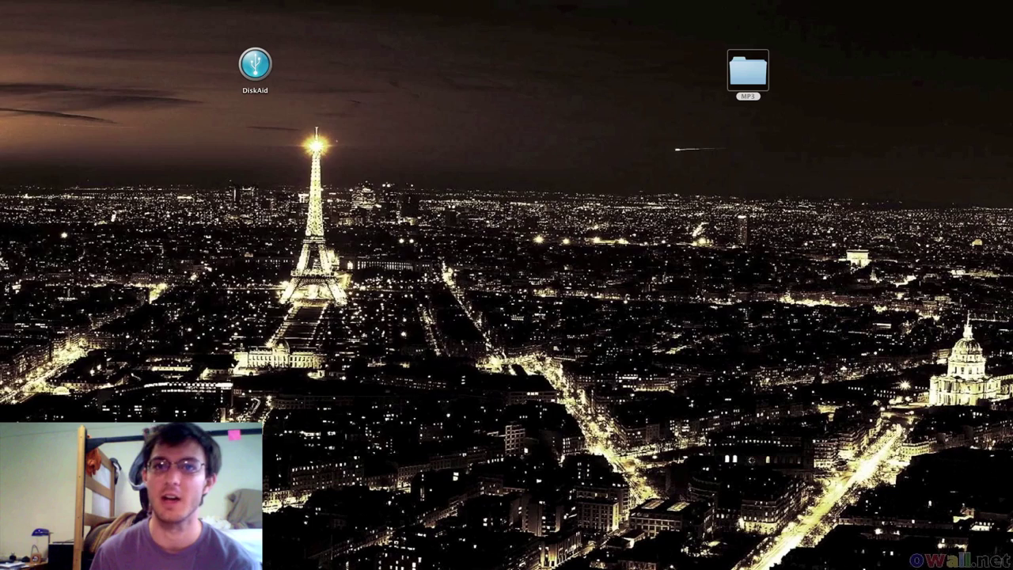
- Return to DiskAid, try to copy the first song of the Music & Video library to the desktop, and decline the purchase offer
{"action": "left_click_drag", "start_coordinate": [452, 99], "coordinate": [534, 114]}
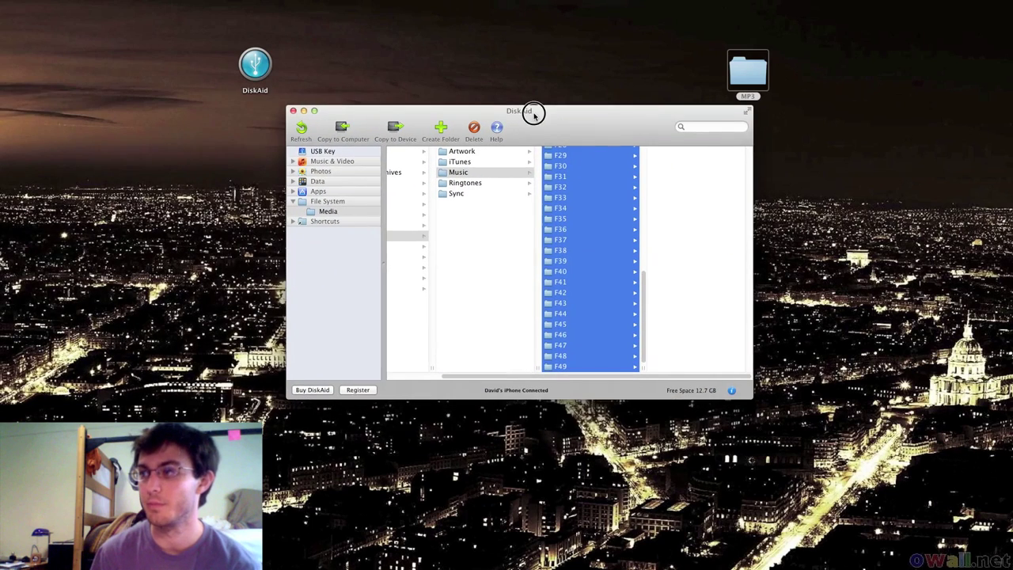
{"action": "left_click", "coordinate": [328, 210]}
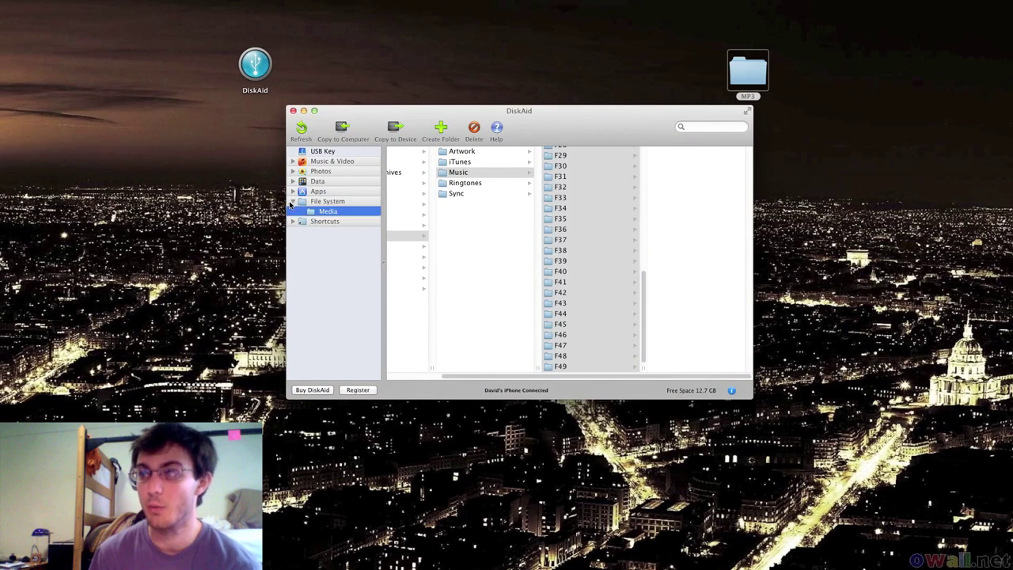
{"action": "left_click", "coordinate": [332, 160]}
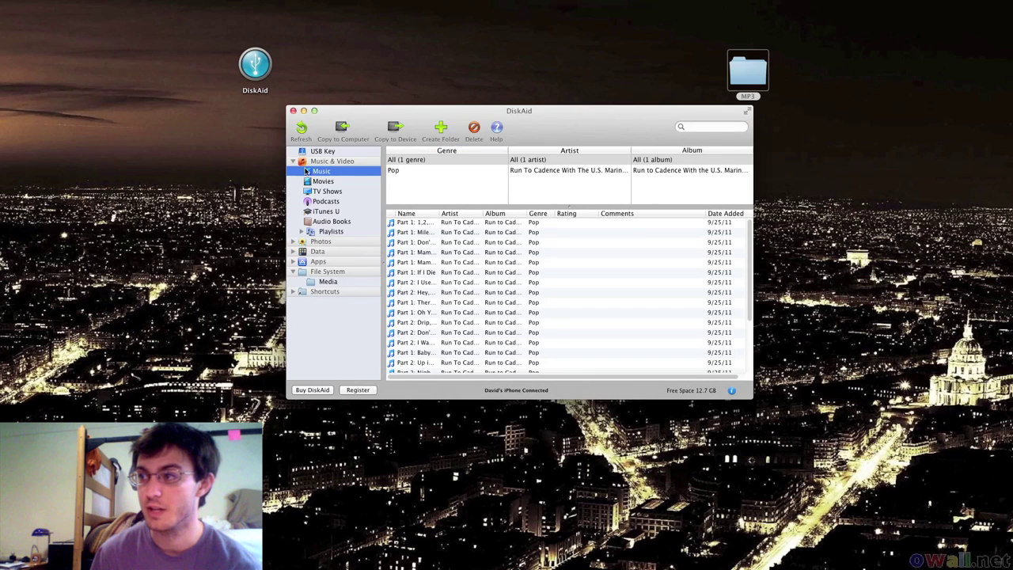
{"action": "left_click", "coordinate": [441, 227]}
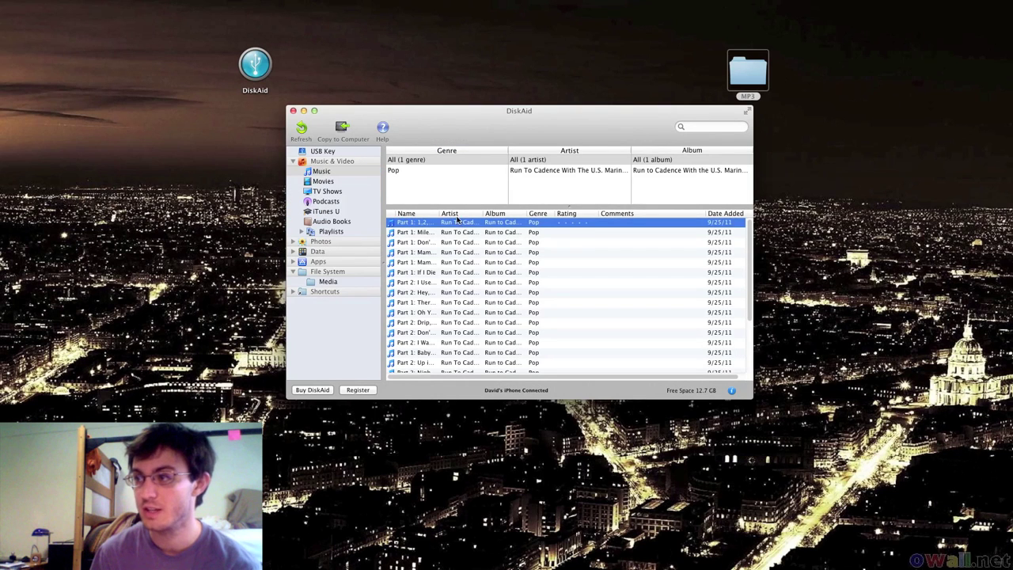
{"action": "left_click_drag", "start_coordinate": [460, 223], "coordinate": [94, 183]}
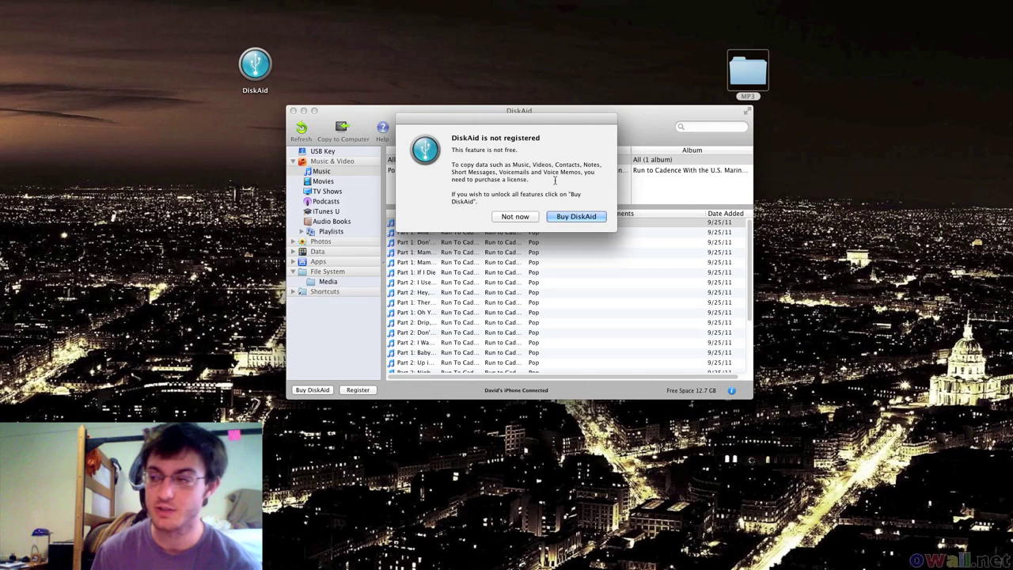
{"action": "left_click", "coordinate": [515, 217]}
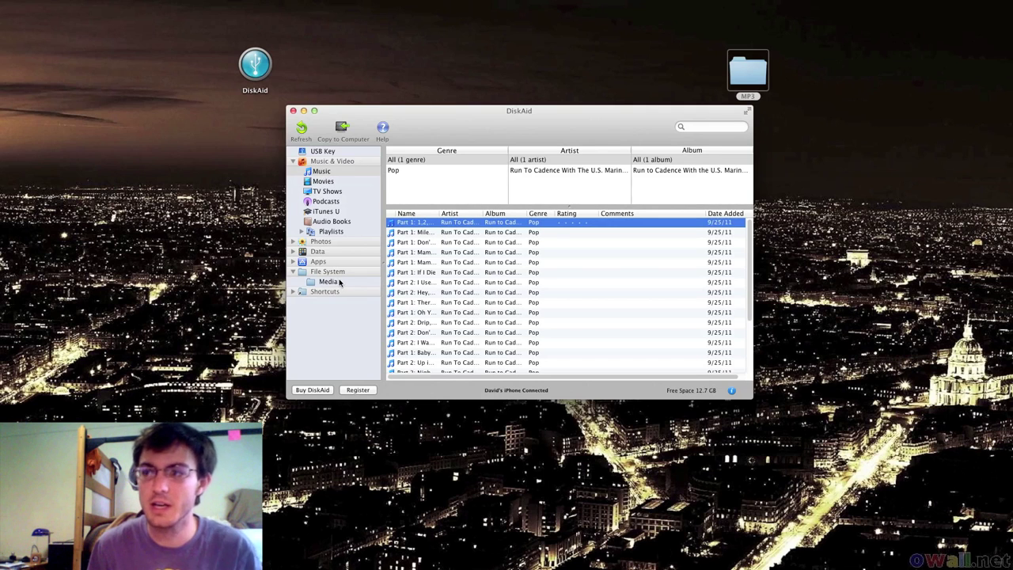
- Look through the song list of the Music library and open the Media folder of the file system
{"action": "scroll", "coordinate": [479, 332], "scroll_direction": "down", "scroll_amount": 5}
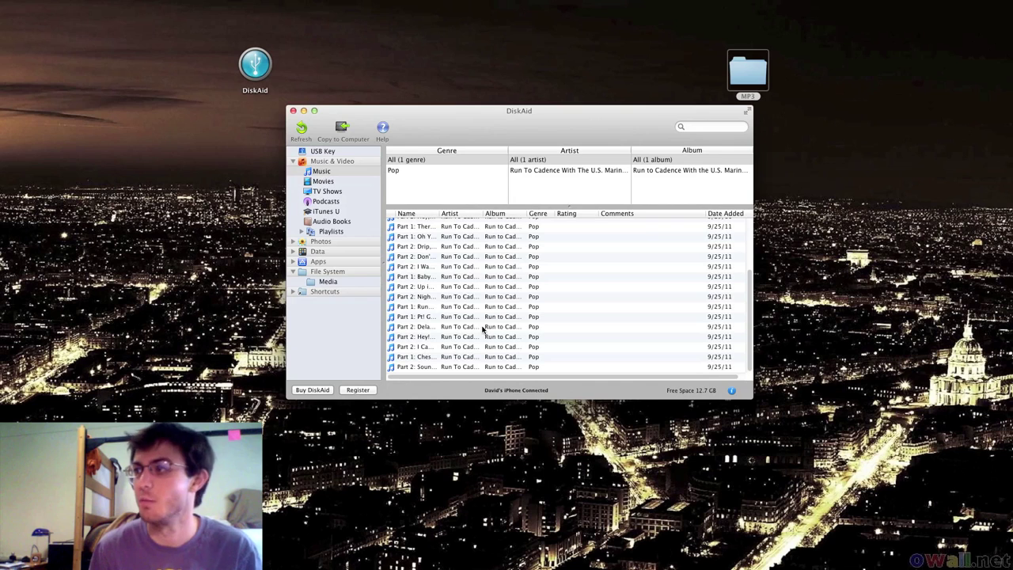
{"action": "scroll", "coordinate": [423, 361], "scroll_direction": "up", "scroll_amount": 5}
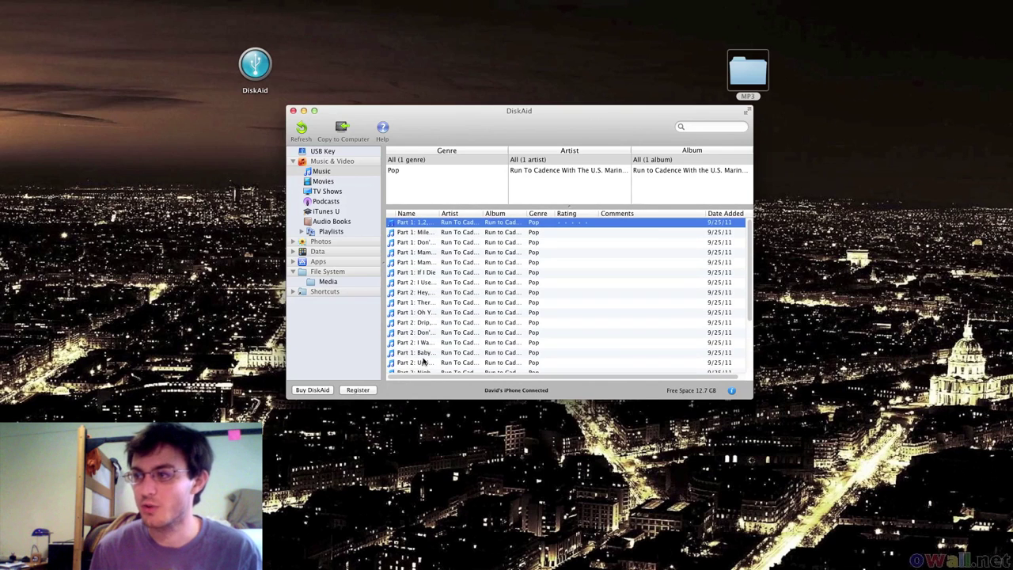
{"action": "scroll", "coordinate": [471, 305], "scroll_direction": "down", "scroll_amount": 5}
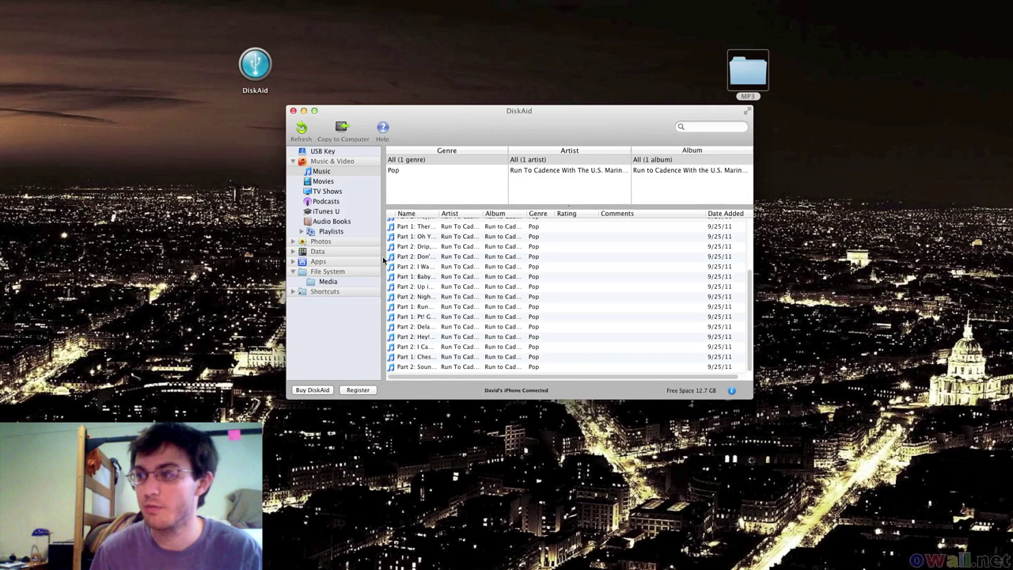
{"action": "left_click", "coordinate": [323, 281]}
{"action": "left_click", "coordinate": [586, 208]}
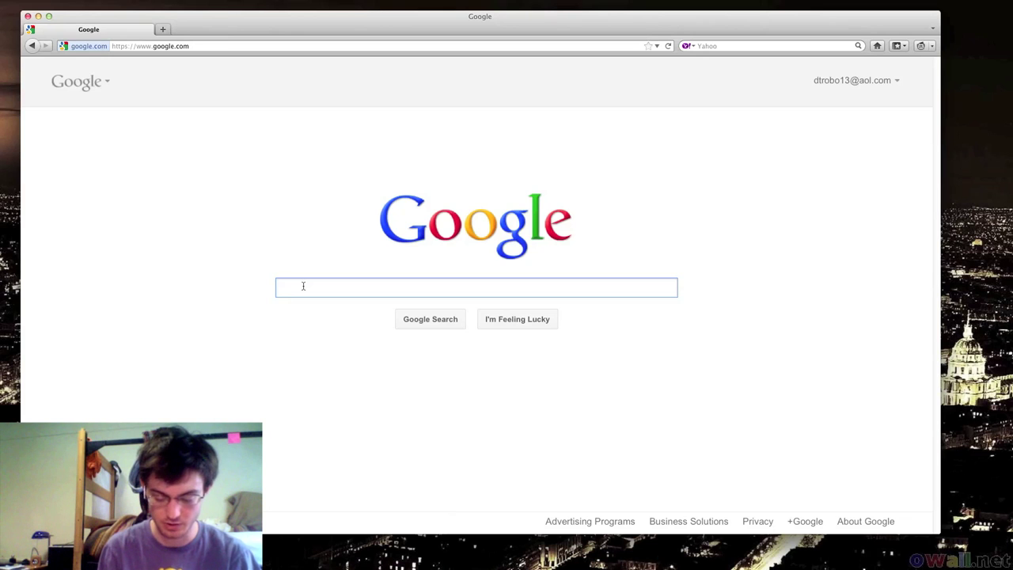
- Search Google for diskaid.com and open the DigiDNA website from the results
{"action": "type", "text": "diskaid.com"}
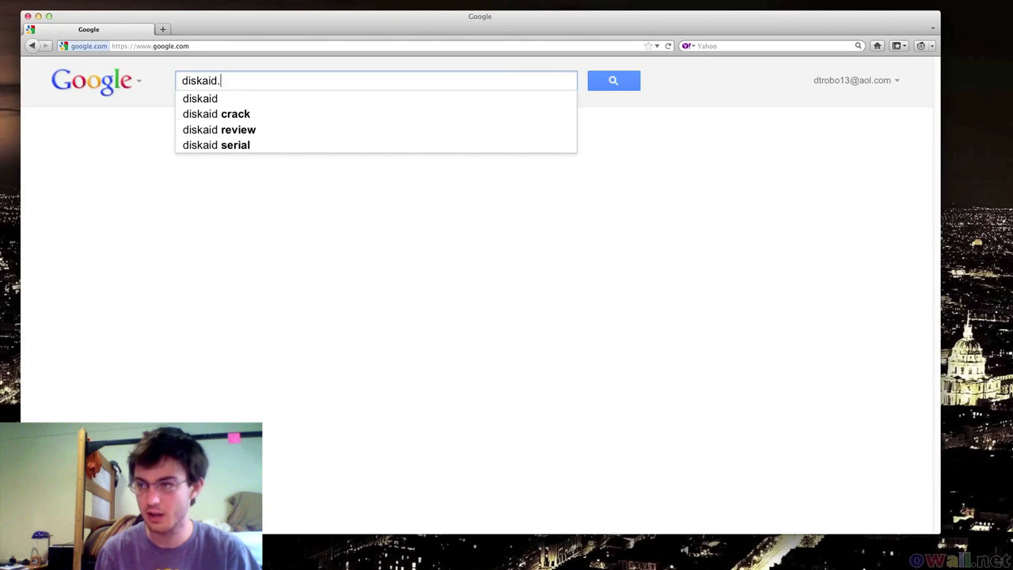
{"action": "key", "text": "Return"}
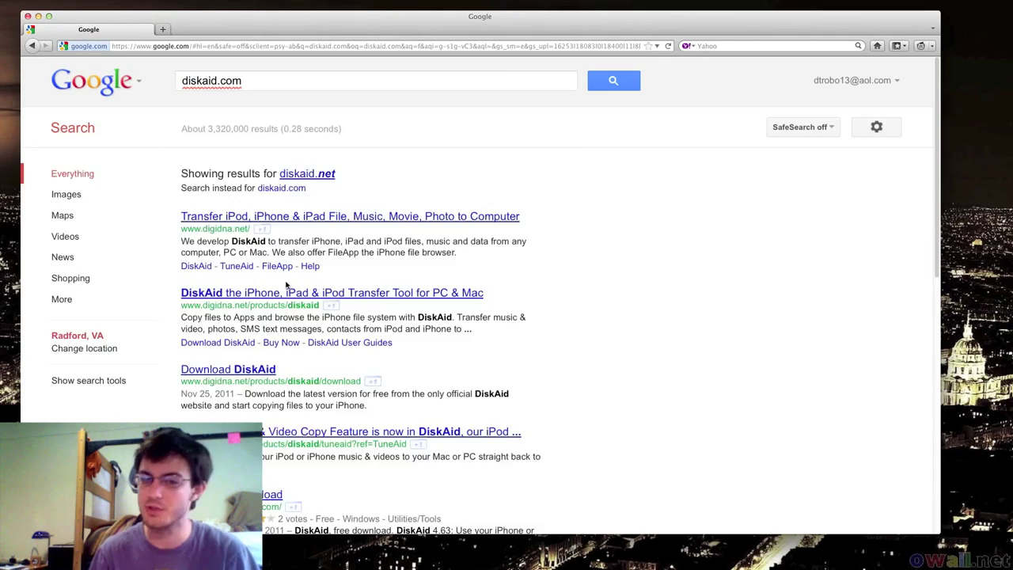
{"action": "left_click", "coordinate": [333, 218]}
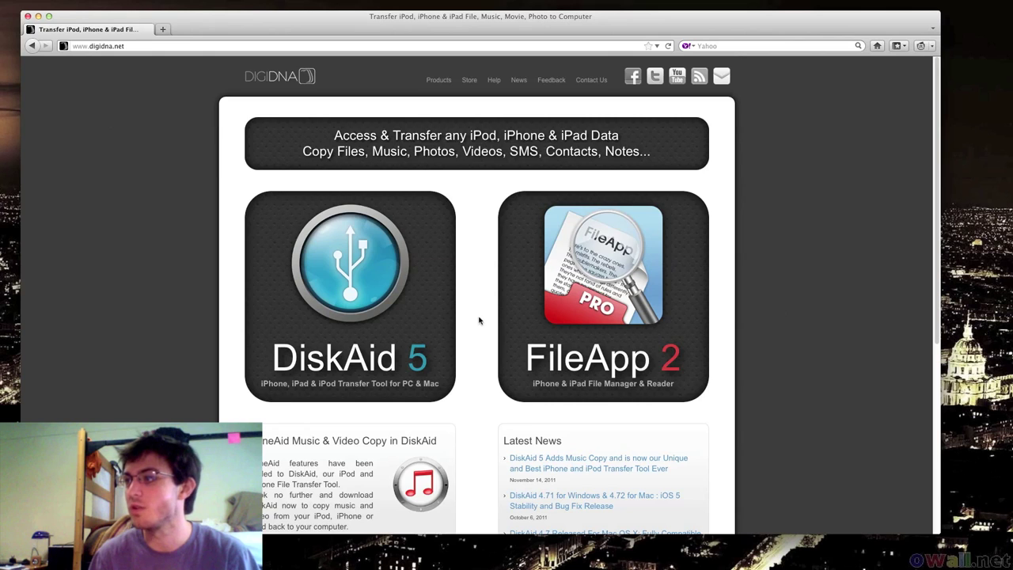
- Open the DiskAid 5 product page on the DigiDNA site and go to its Educational section
{"action": "scroll", "coordinate": [478, 319], "scroll_direction": "down", "scroll_amount": 5}
{"action": "scroll", "coordinate": [435, 293], "scroll_direction": "up", "scroll_amount": 4}
{"action": "left_click", "coordinate": [365, 237]}
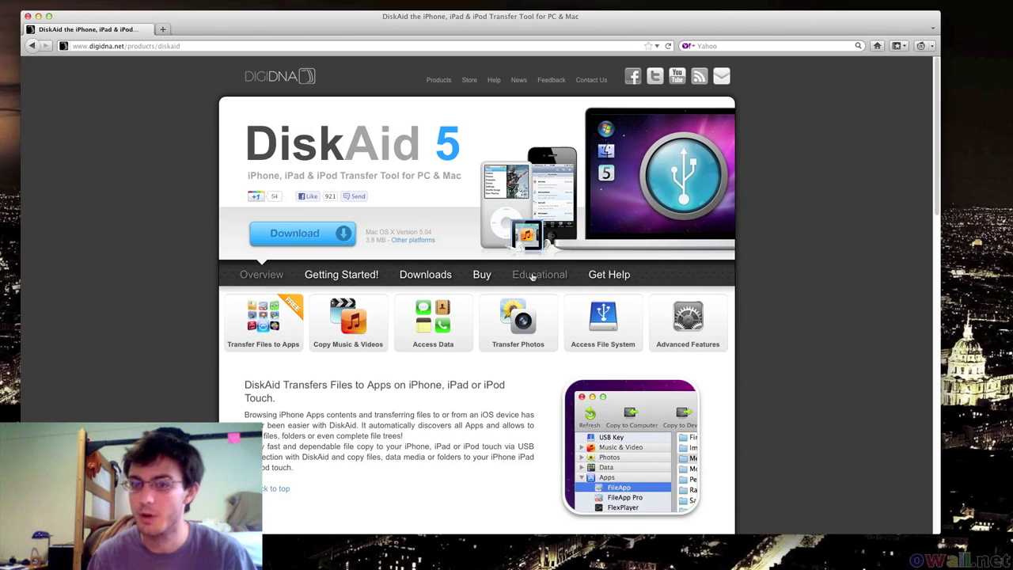
{"action": "left_click", "coordinate": [537, 276]}
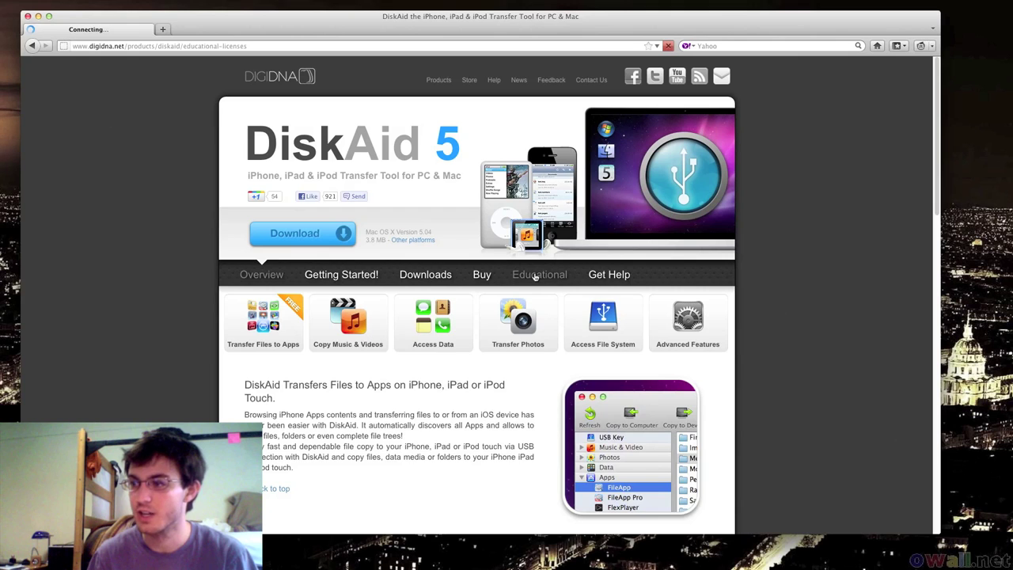
- Read who is eligible for the Free DiskAid Educational License Program and which e-mail domains are accepted
{"action": "scroll", "coordinate": [317, 205], "scroll_direction": "down", "scroll_amount": 3}
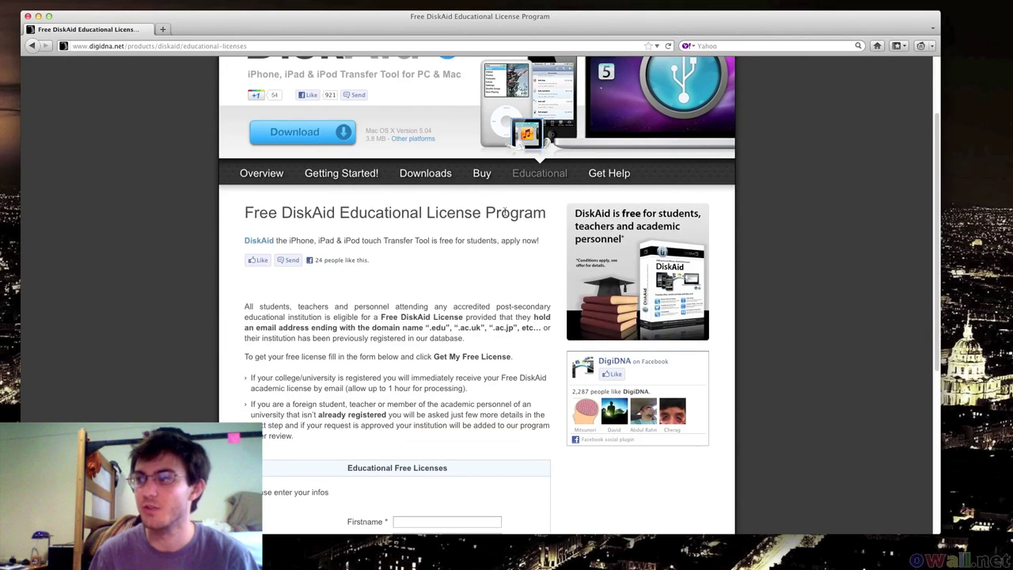
{"action": "scroll", "coordinate": [423, 408], "scroll_direction": "down", "scroll_amount": 4}
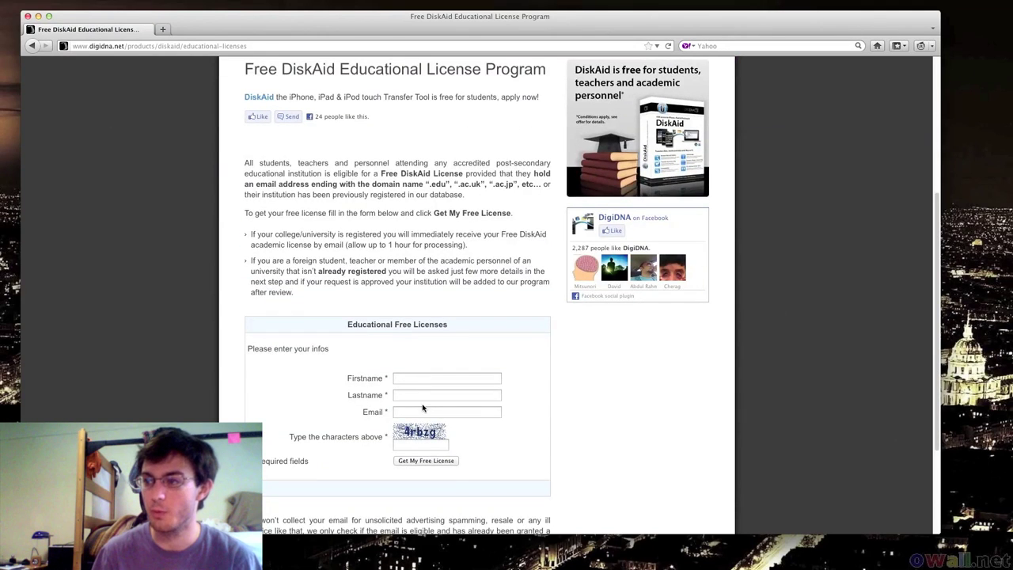
{"action": "scroll", "coordinate": [423, 409], "scroll_direction": "down", "scroll_amount": 3}
{"action": "scroll", "coordinate": [398, 228], "scroll_direction": "up", "scroll_amount": 1}
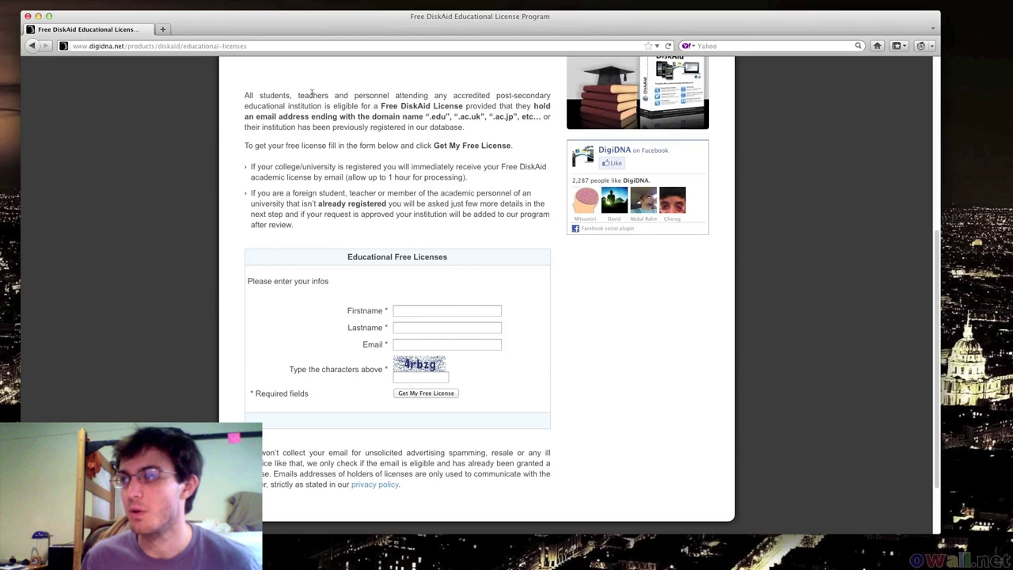
{"action": "left_click_drag", "start_coordinate": [312, 93], "coordinate": [446, 117]}
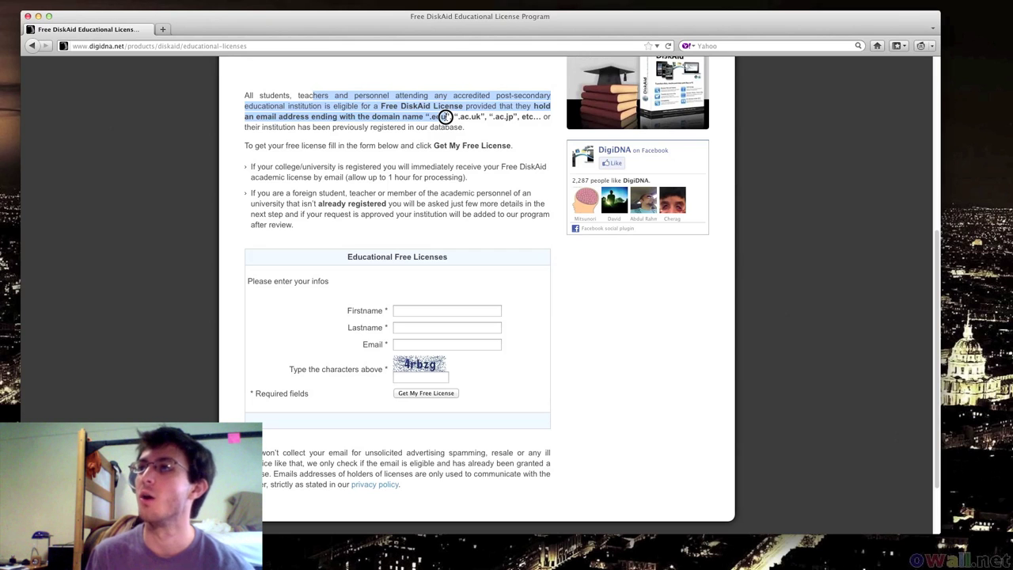
{"action": "left_click", "coordinate": [449, 118]}
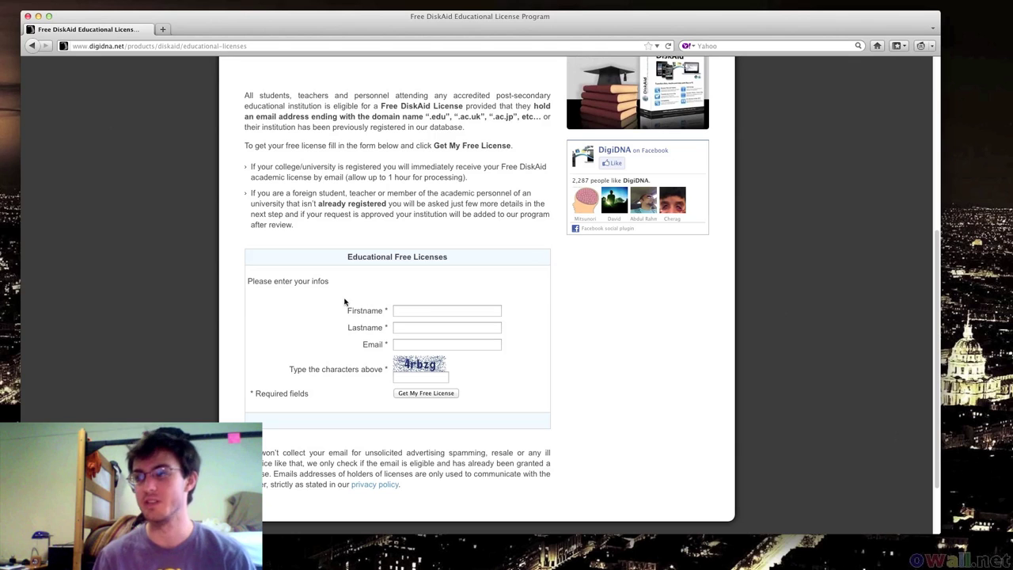
- Review the first name, last name, e-mail and captcha fields of the Educational Free Licenses form without filling them in
{"action": "left_click", "coordinate": [425, 314]}
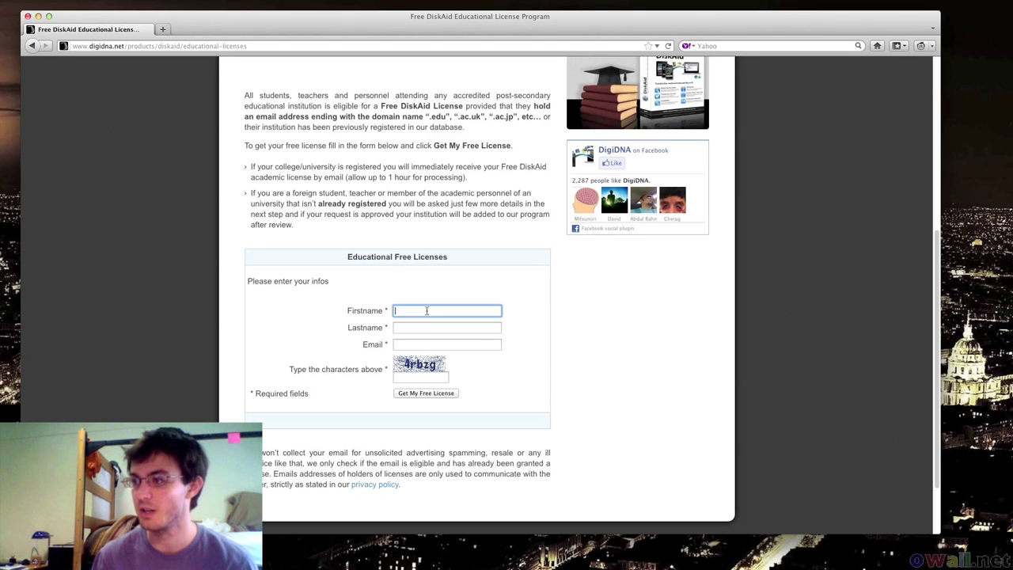
{"action": "left_click", "coordinate": [425, 328]}
{"action": "scroll", "coordinate": [425, 328], "scroll_direction": "down", "scroll_amount": 1}
{"action": "left_click", "coordinate": [416, 327]}
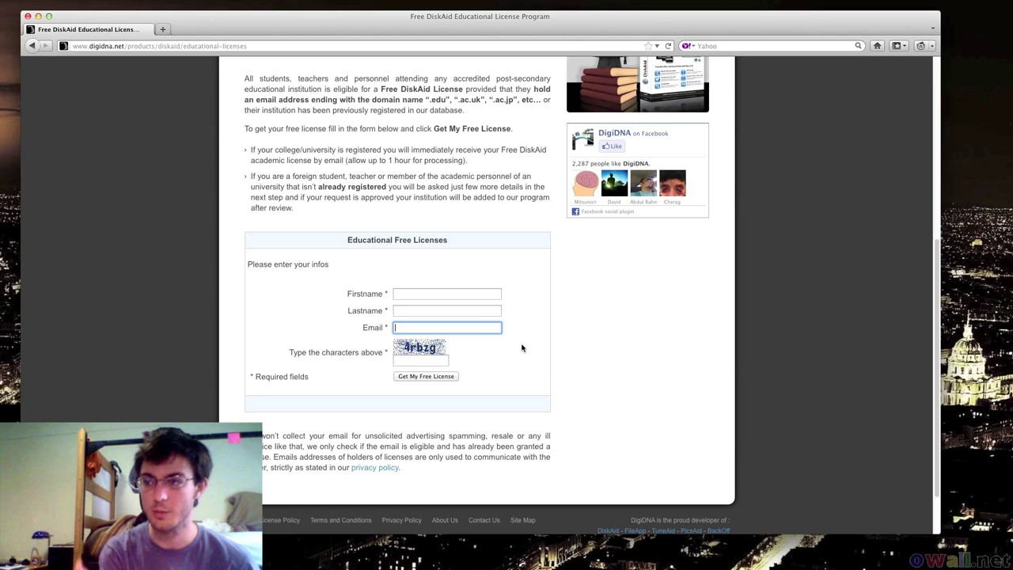
{"action": "left_click", "coordinate": [421, 362]}
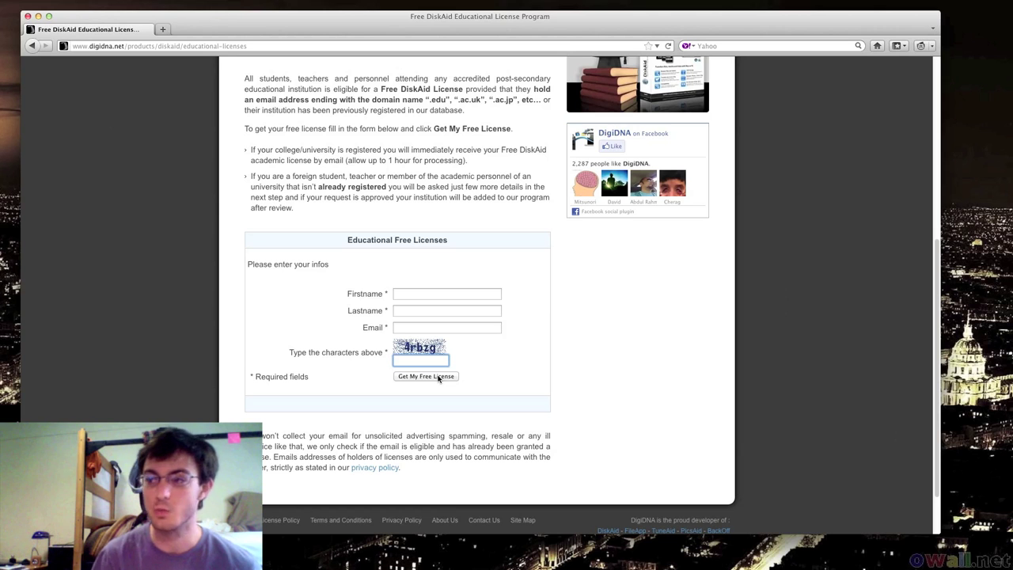
{"action": "left_click", "coordinate": [181, 327]}
{"action": "scroll", "coordinate": [180, 326], "scroll_direction": "up", "scroll_amount": 5}
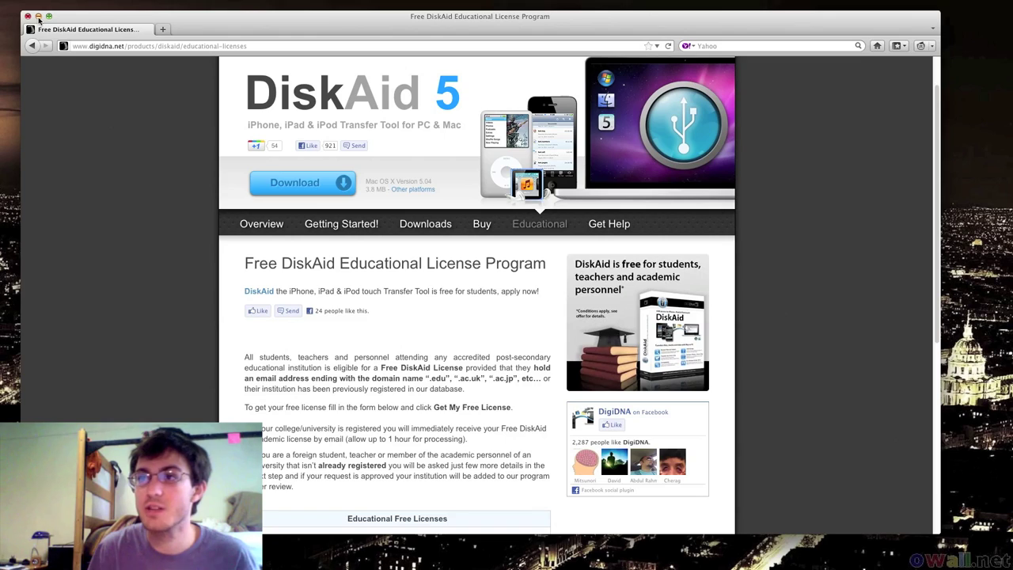
- Minimize the browser and open the Library folder of Macintosh HD in a Finder window
{"action": "left_click", "coordinate": [38, 19]}
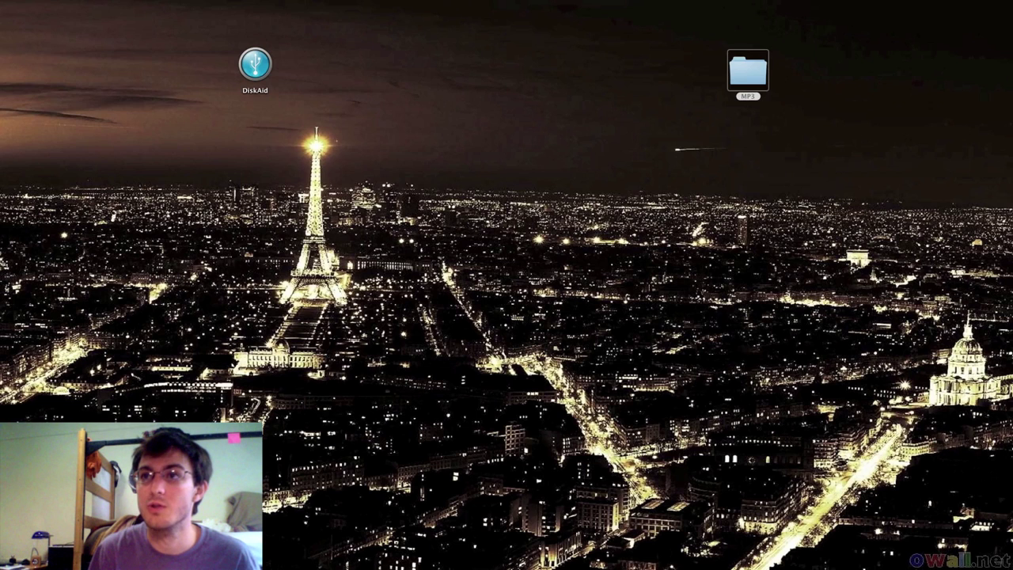
{"action": "key", "text": "super+alt+a"}
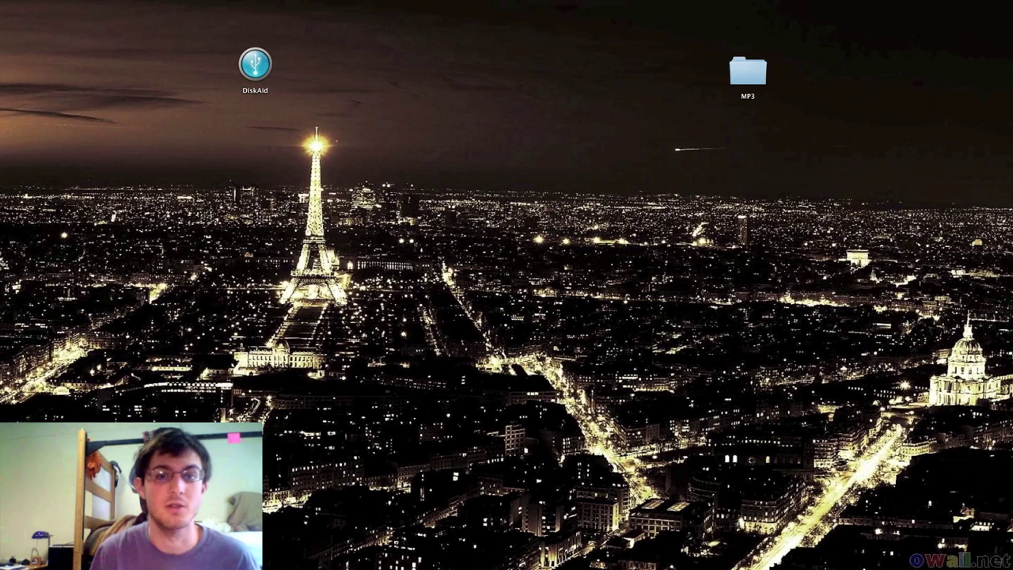
{"action": "key", "text": "super+shift+c"}
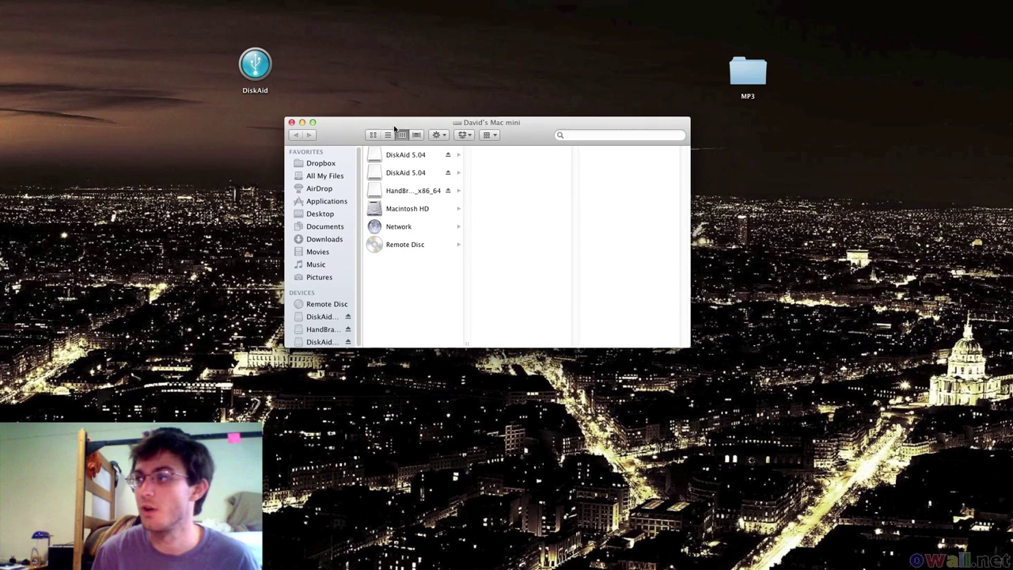
{"action": "left_click", "coordinate": [400, 208]}
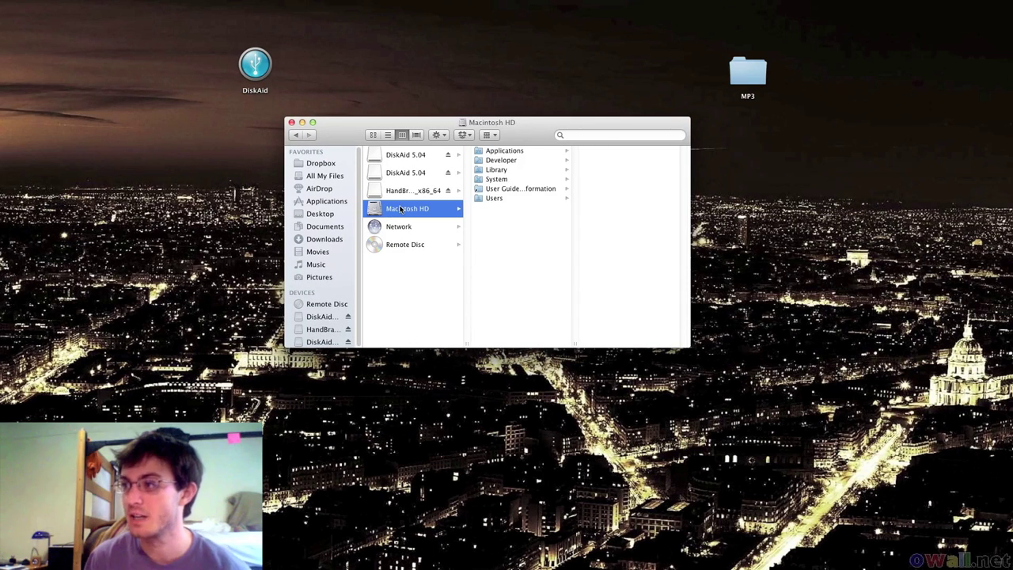
{"action": "left_click", "coordinate": [497, 169]}
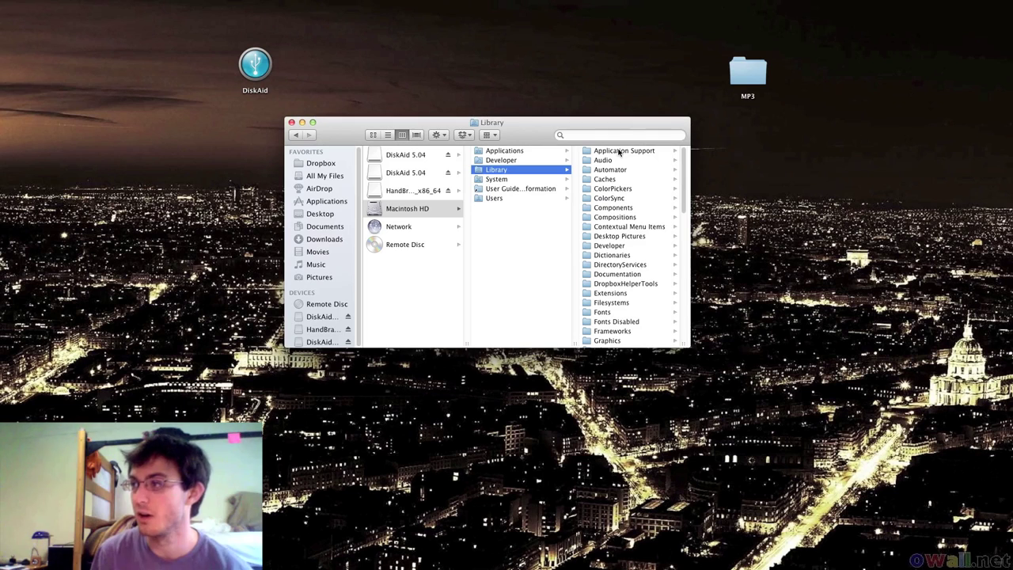
- Search This Mac for diskaid in the Finder window
{"action": "left_click", "coordinate": [597, 137]}
{"action": "type", "text": "d"}
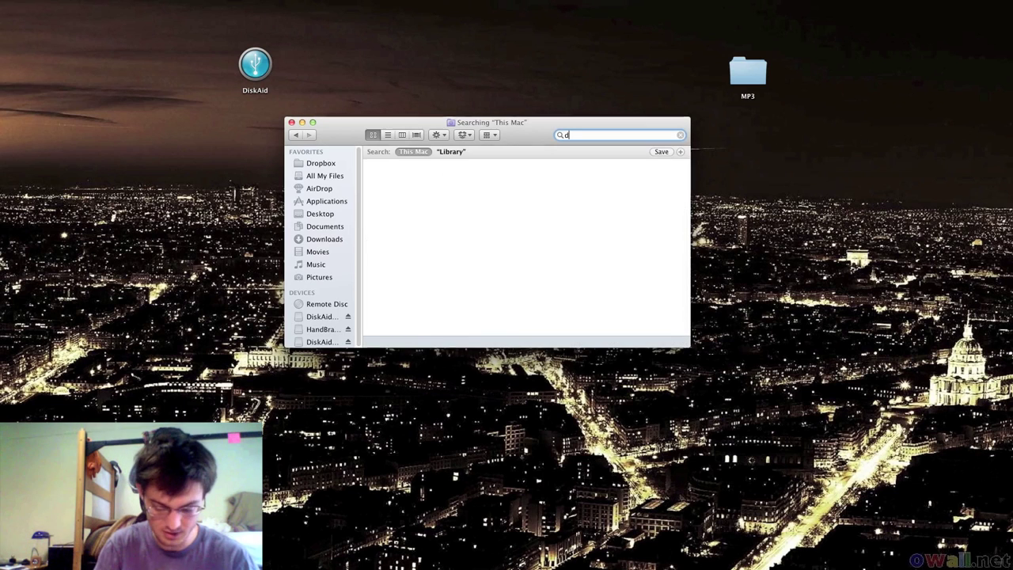
{"action": "type", "text": "iskaid"}
{"action": "key", "text": "Return"}
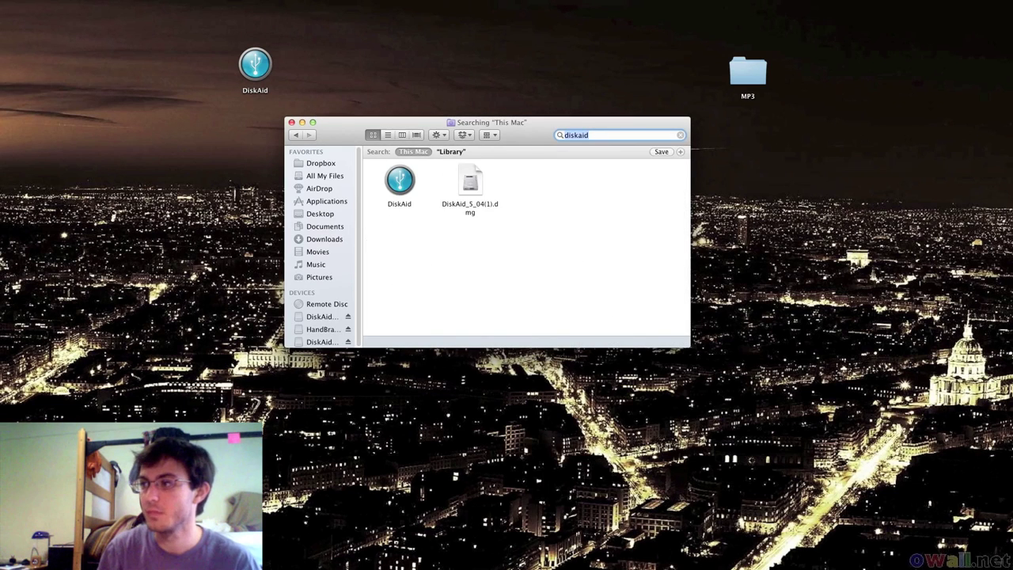
{"action": "left_click", "coordinate": [526, 187]}
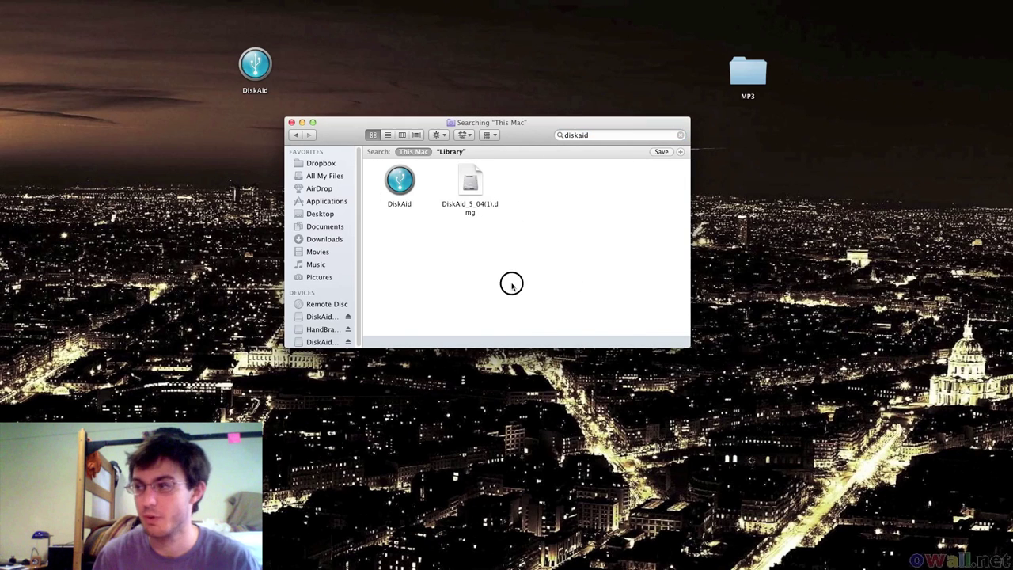
- Add a criterion row to the diskaid search and bring up the full list of other search attributes
{"action": "left_click", "coordinate": [680, 152]}
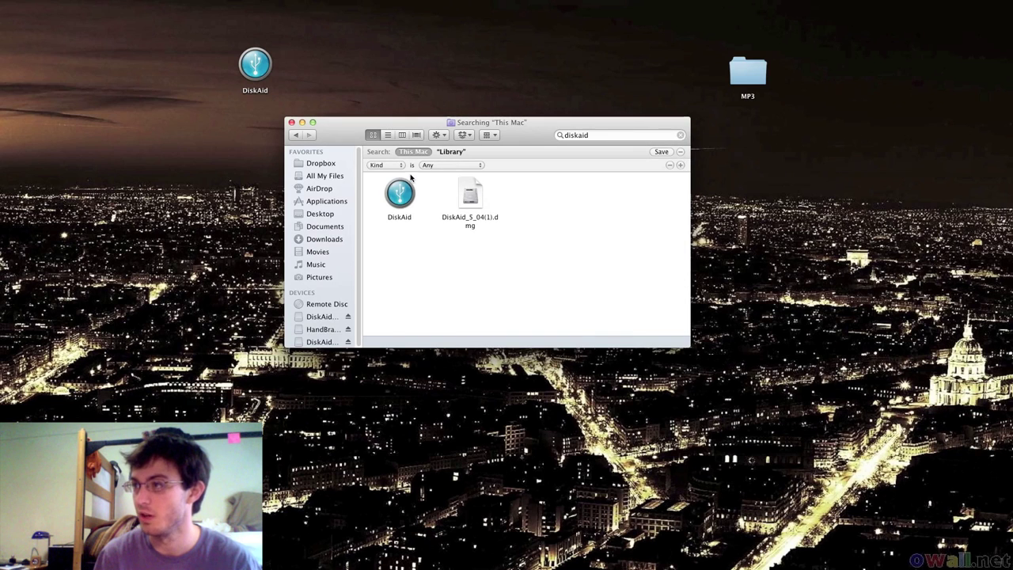
{"action": "left_click", "coordinate": [385, 165]}
{"action": "left_click", "coordinate": [561, 251]}
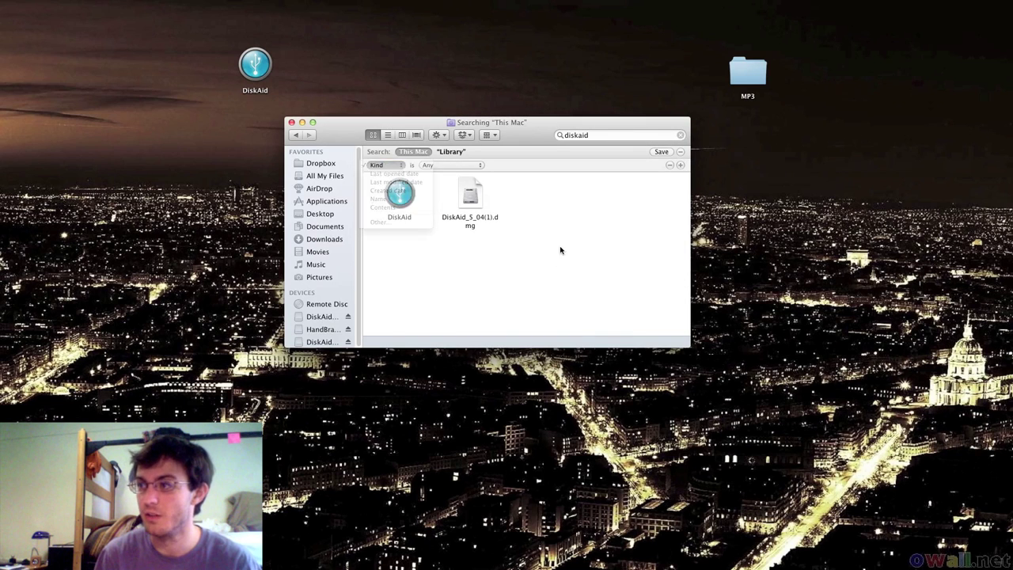
{"action": "left_click", "coordinate": [386, 165]}
{"action": "left_click", "coordinate": [435, 177]}
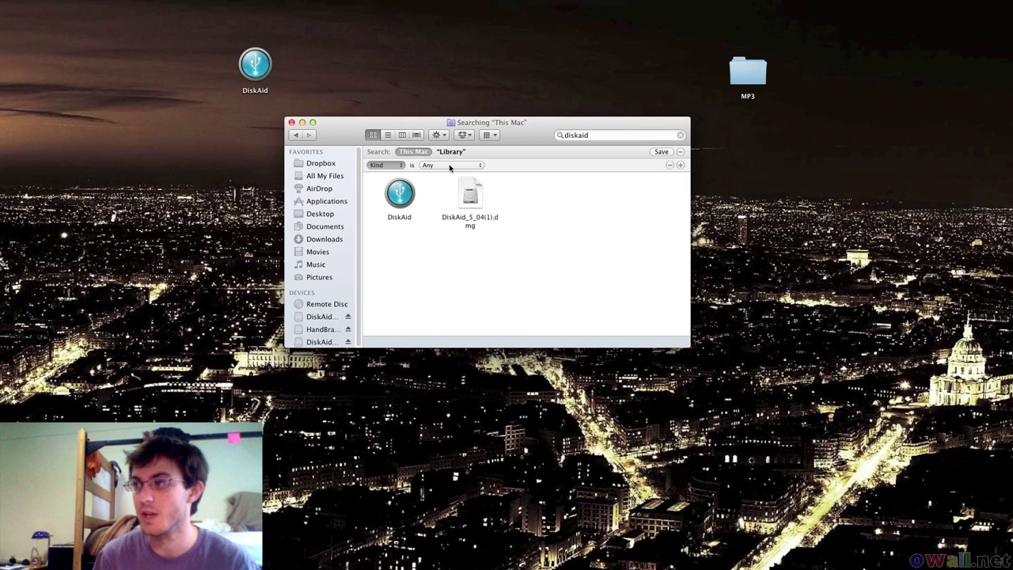
{"action": "left_click", "coordinate": [385, 165]}
{"action": "left_click", "coordinate": [400, 261]}
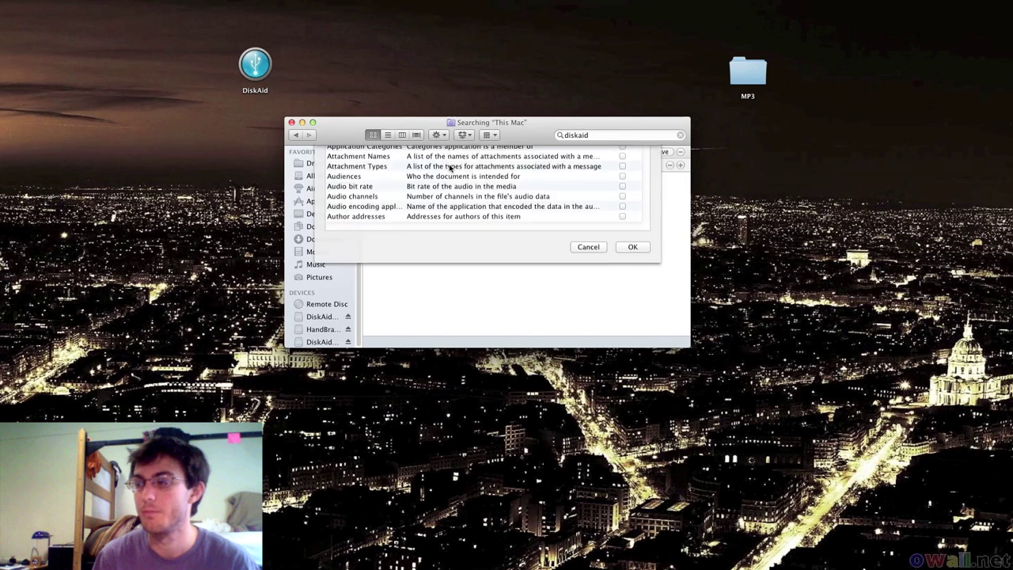
- Choose the System files attribute for the diskaid search criterion and set it to are included
{"action": "scroll", "coordinate": [402, 260], "scroll_direction": "down", "scroll_amount": 10}
{"action": "scroll", "coordinate": [401, 260], "scroll_direction": "down", "scroll_amount": 15}
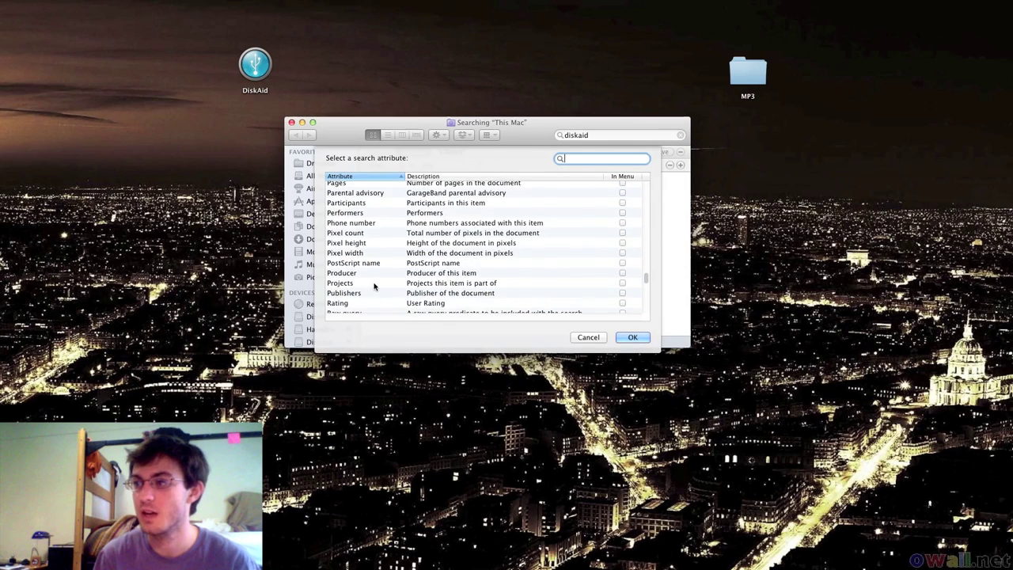
{"action": "scroll", "coordinate": [368, 285], "scroll_direction": "down", "scroll_amount": 8}
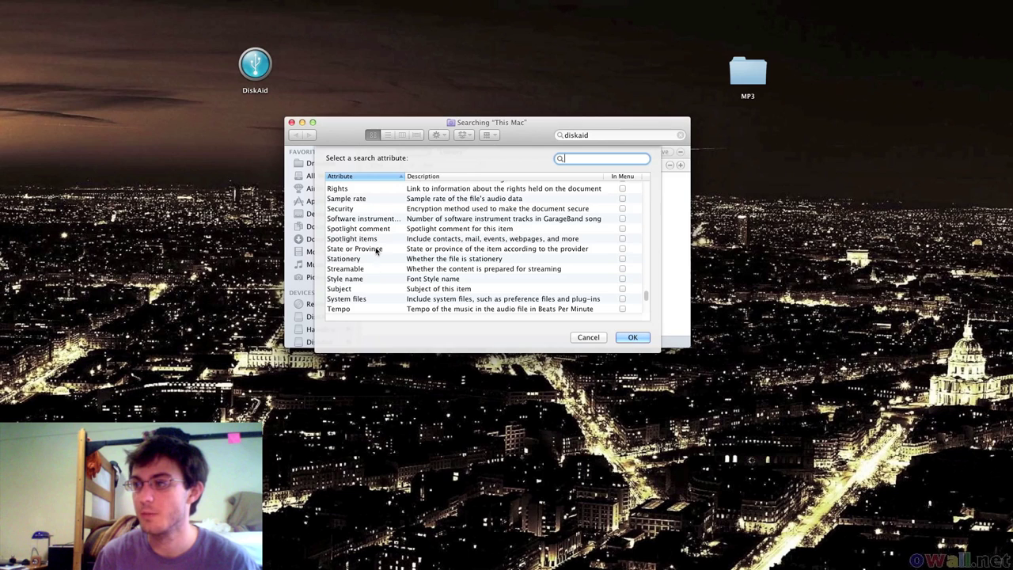
{"action": "left_click", "coordinate": [363, 299]}
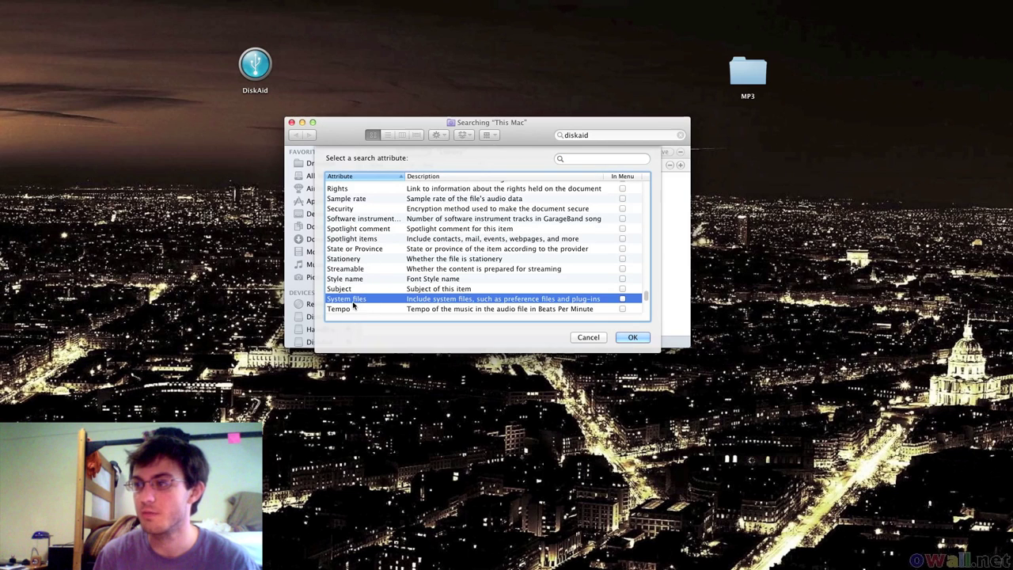
{"action": "left_click", "coordinate": [632, 337]}
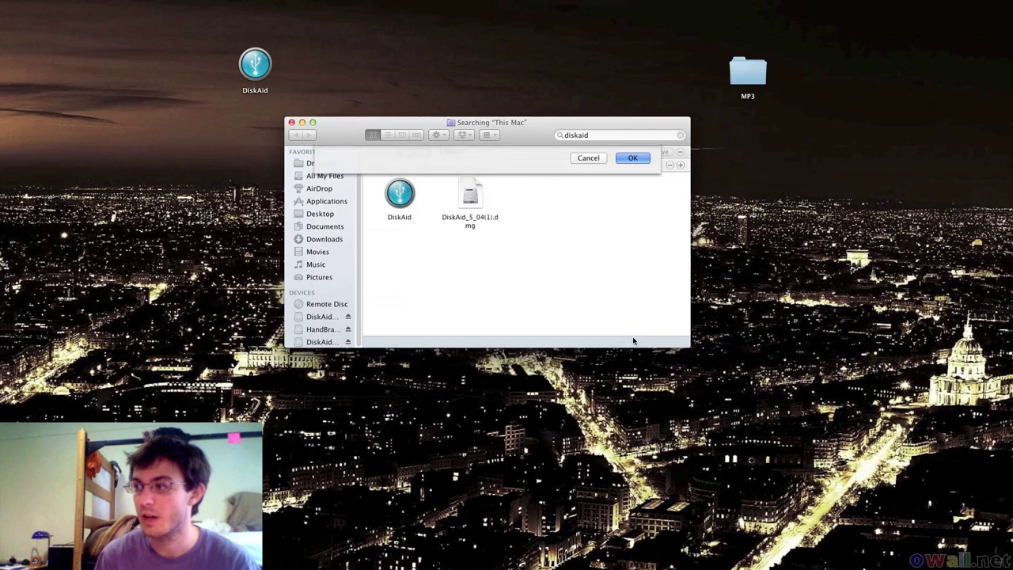
{"action": "left_click", "coordinate": [471, 166]}
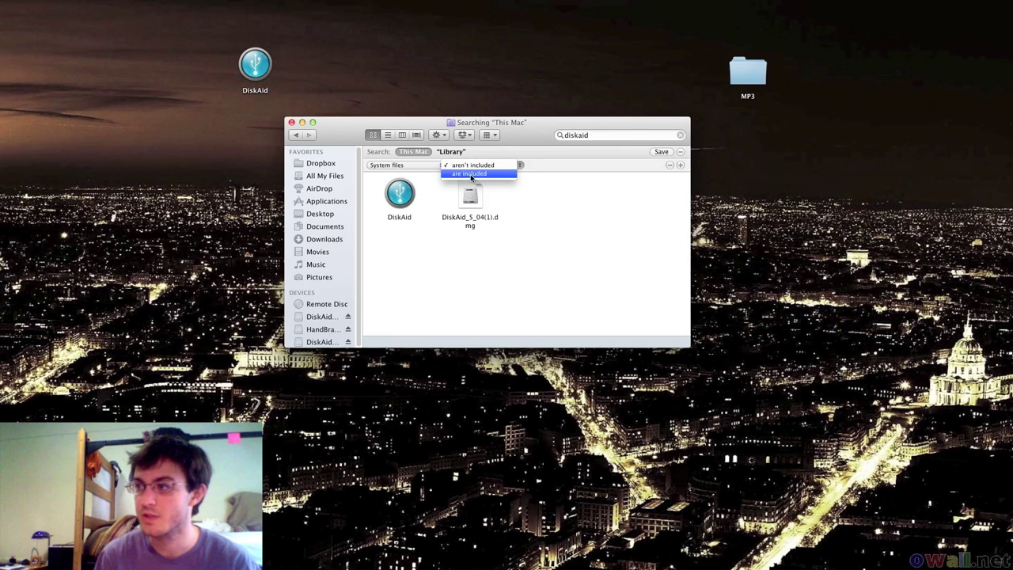
{"action": "left_click", "coordinate": [470, 175]}
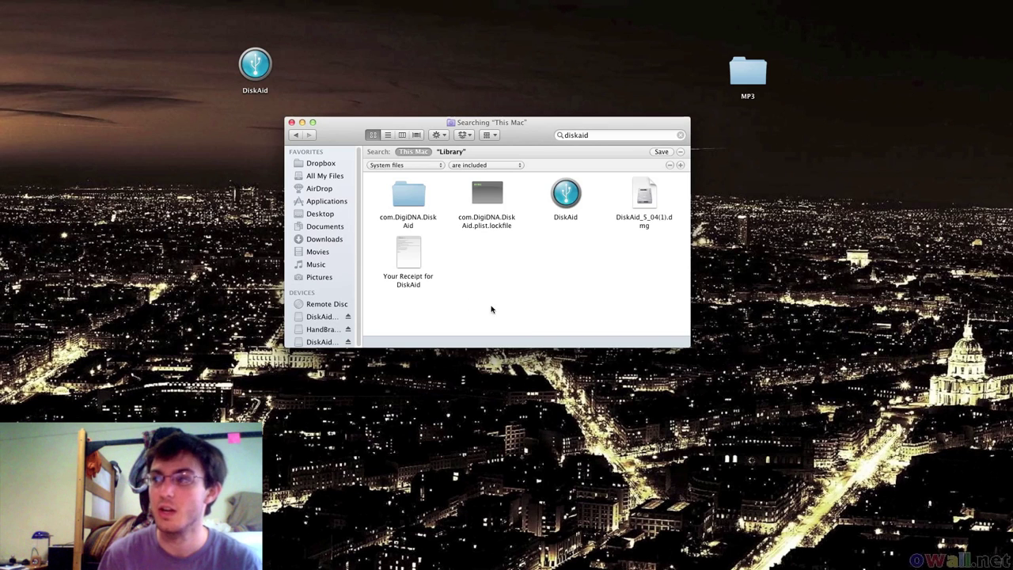
- Move the DiskAid_5_04(1).dmg disk image from the search results onto the desktop, and select all the found DiskAid items
{"action": "left_click_drag", "start_coordinate": [604, 325], "coordinate": [388, 191]}
{"action": "left_click", "coordinate": [660, 292]}
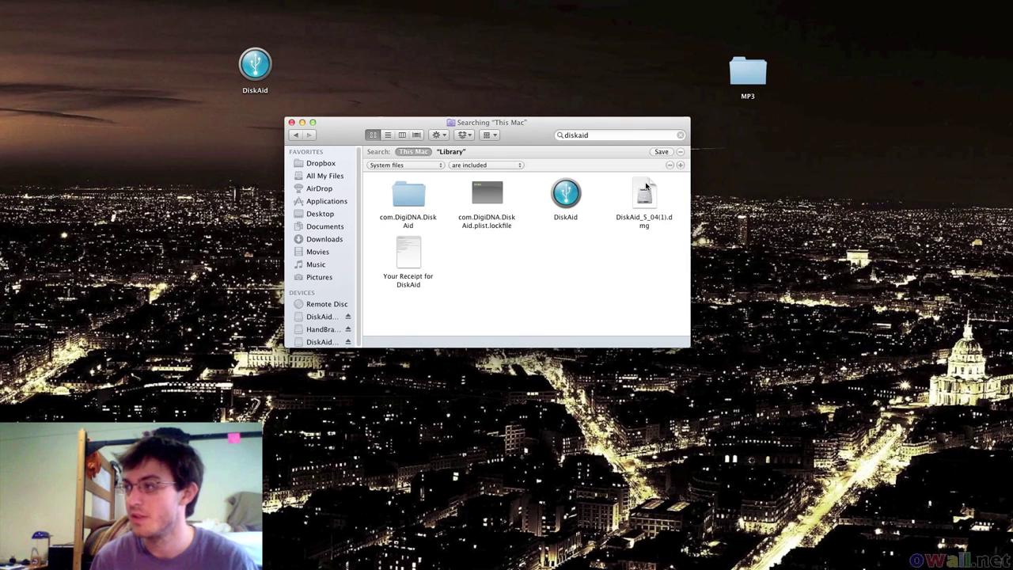
{"action": "left_click", "coordinate": [654, 207]}
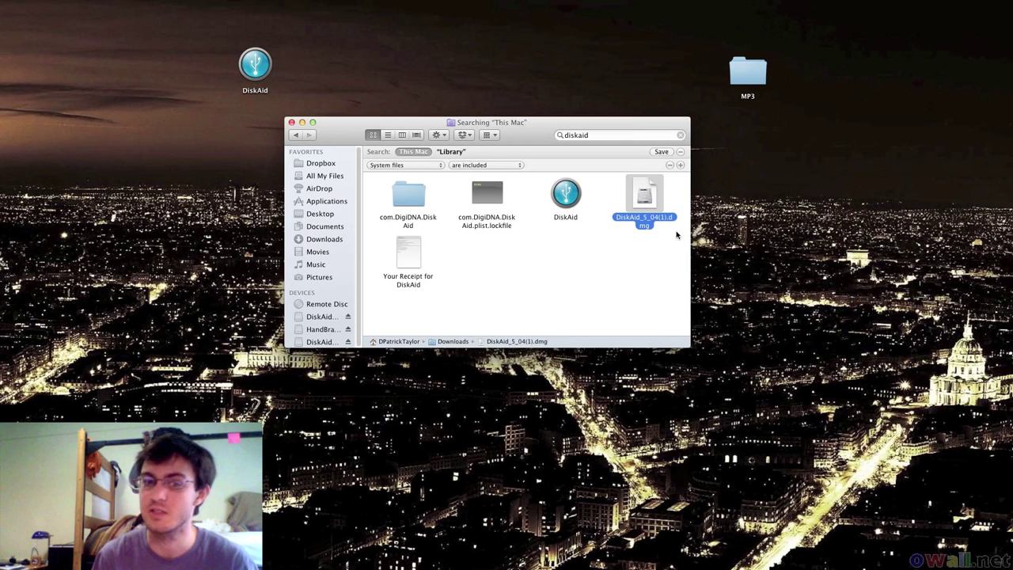
{"action": "left_click_drag", "start_coordinate": [647, 192], "coordinate": [807, 200]}
{"action": "left_click_drag", "start_coordinate": [655, 324], "coordinate": [386, 169]}
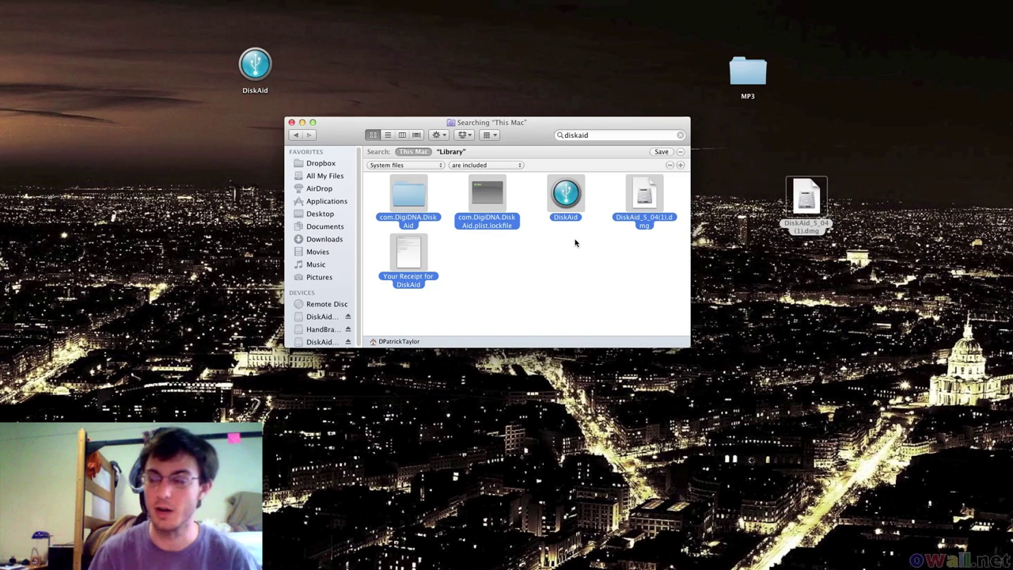
- Move DiskAid_5_04(1).dmg from the desktop to the Trash and close the diskaid search window
{"action": "left_click", "coordinate": [807, 198]}
{"action": "right_click", "coordinate": [808, 198]}
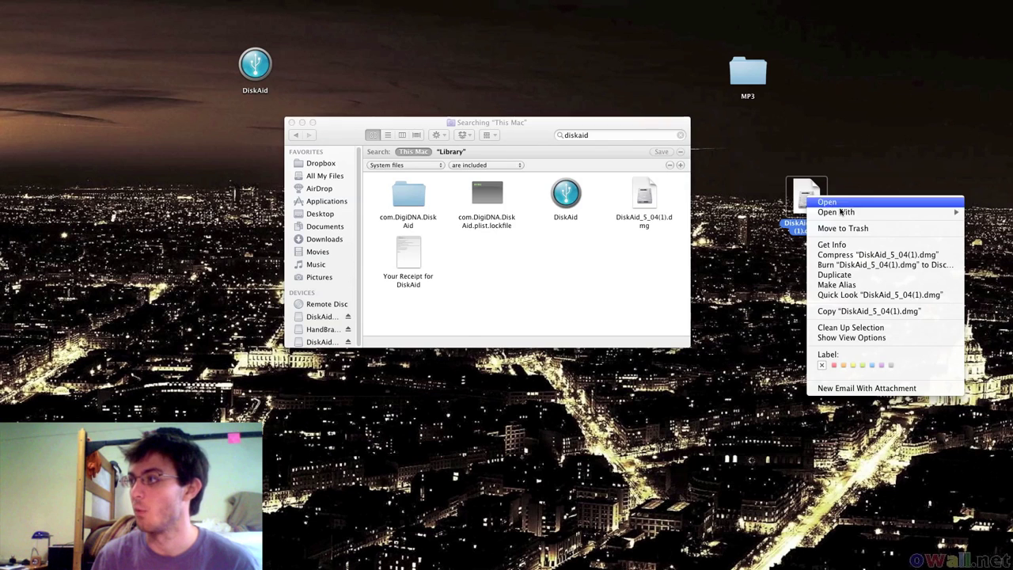
{"action": "left_click", "coordinate": [855, 230]}
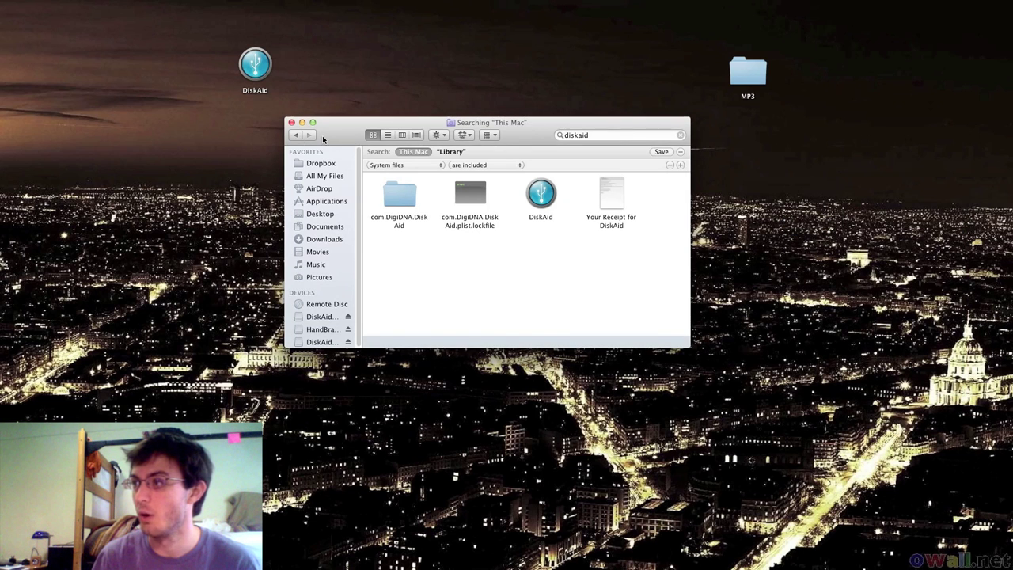
{"action": "left_click", "coordinate": [292, 123]}
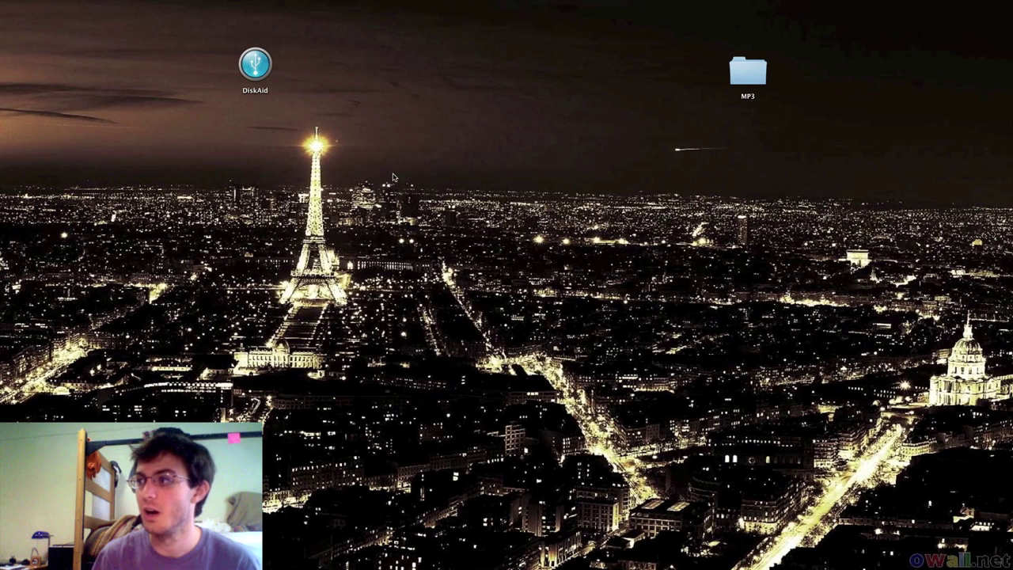